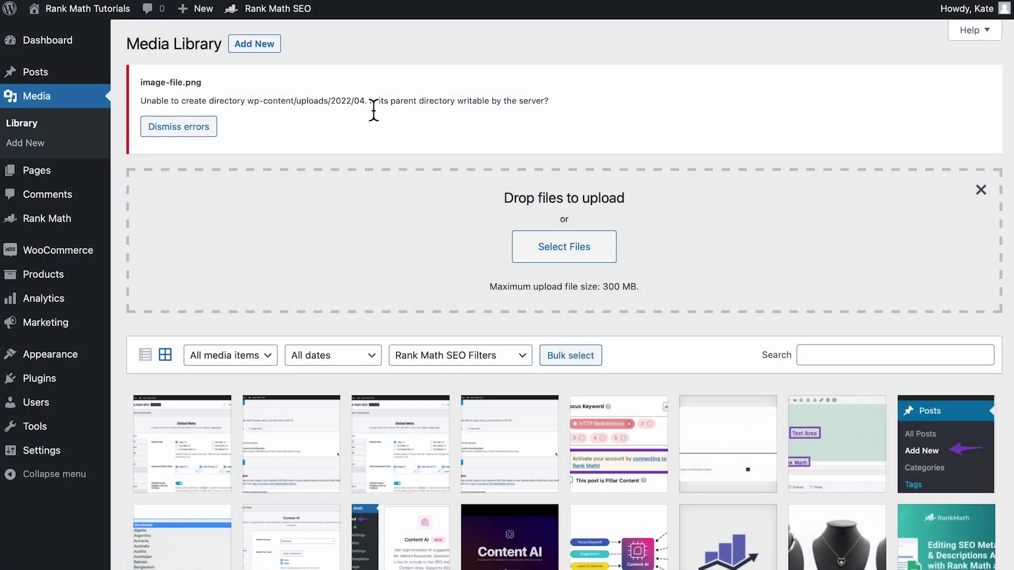
drag(373, 110, 564, 106)
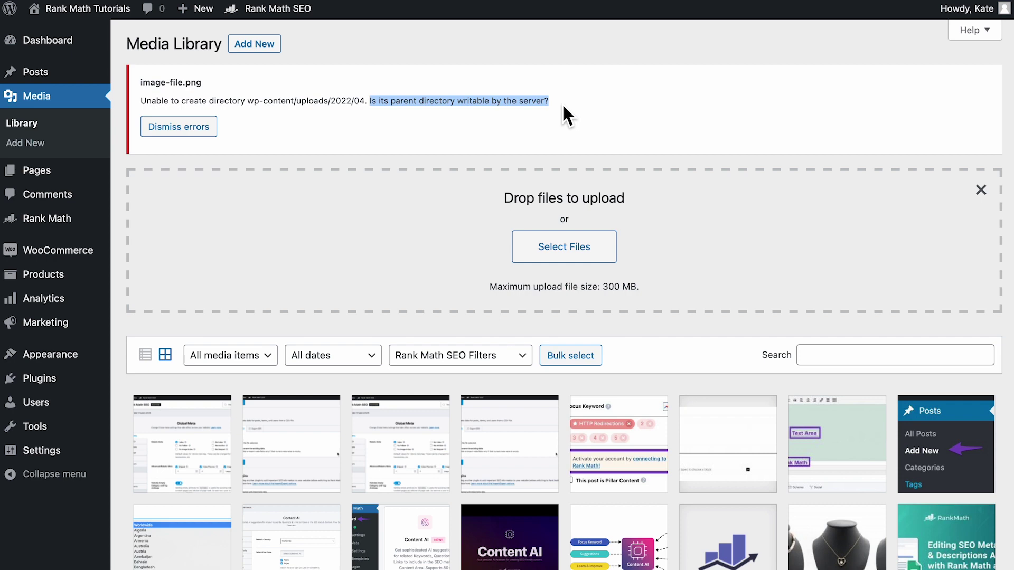
click(563, 105)
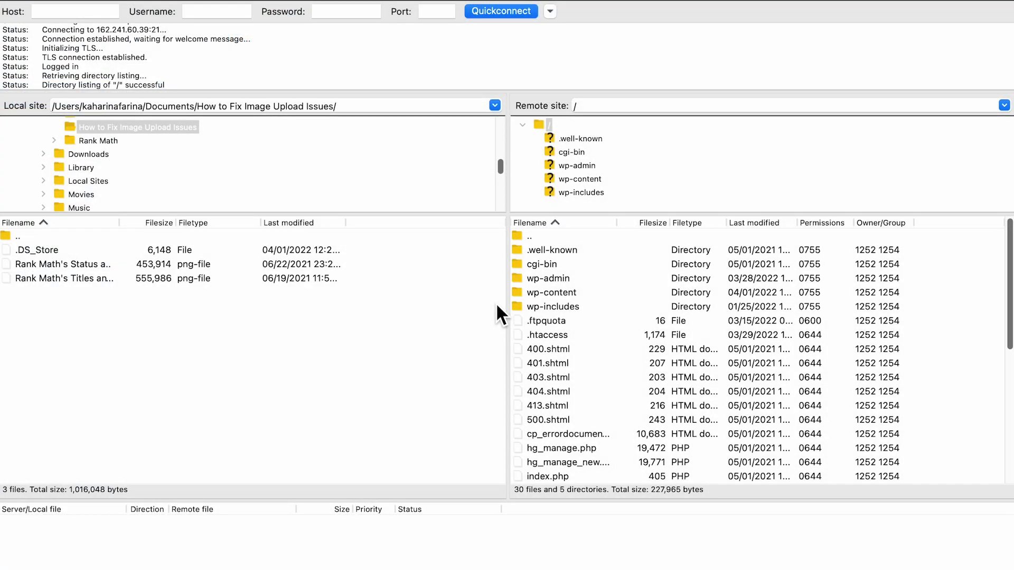
Step: Inside wp-content, set uploads to 744, recursing into subdirectories, directories only
double_click(547, 295)
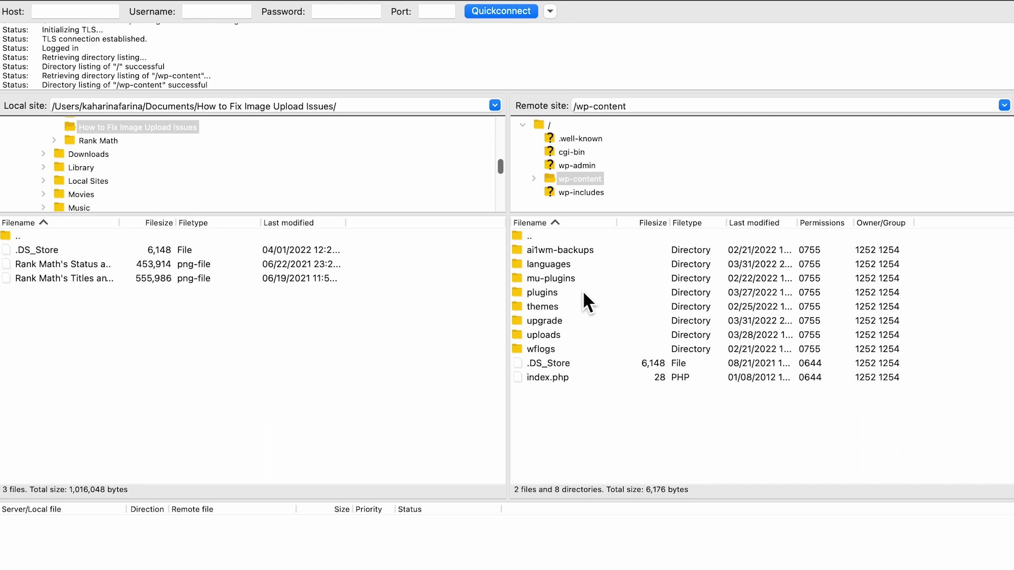
click(562, 339)
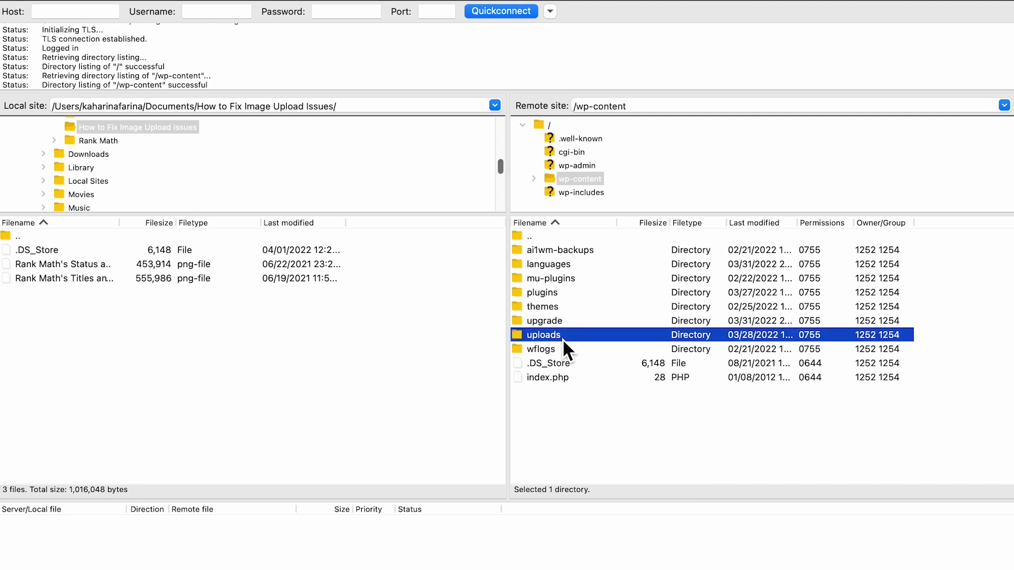
right_click(563, 340)
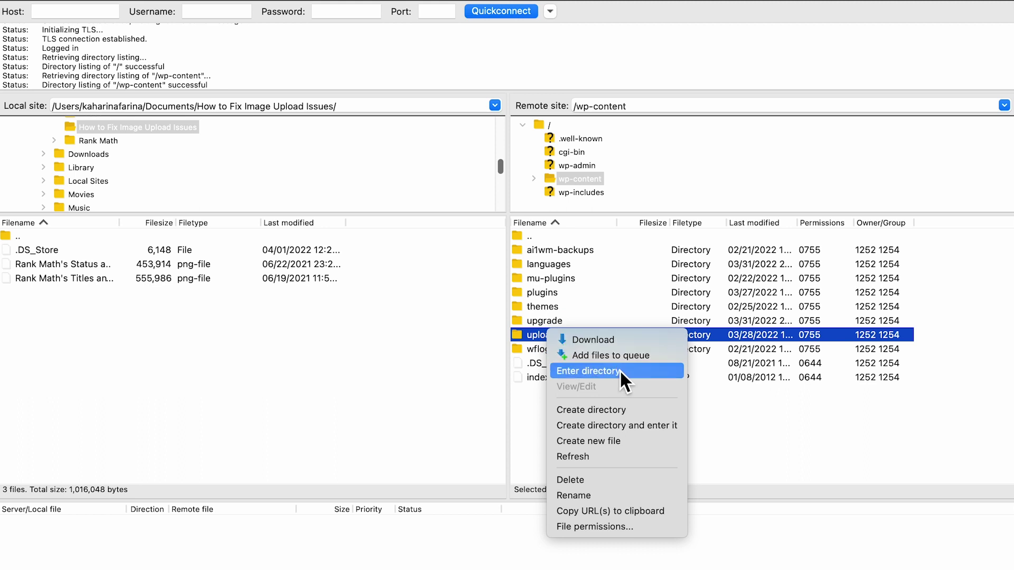
click(643, 527)
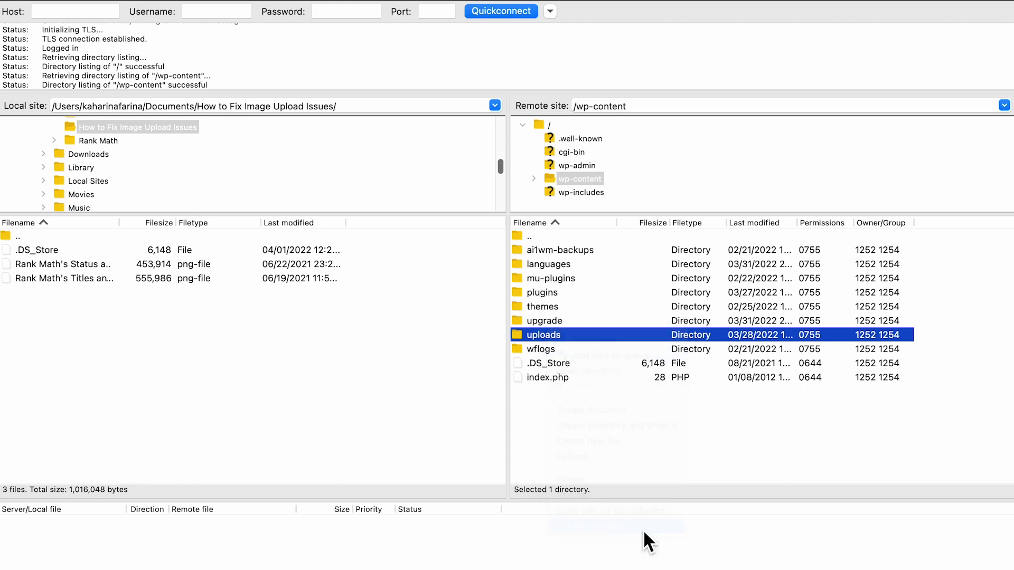
double_click(748, 379)
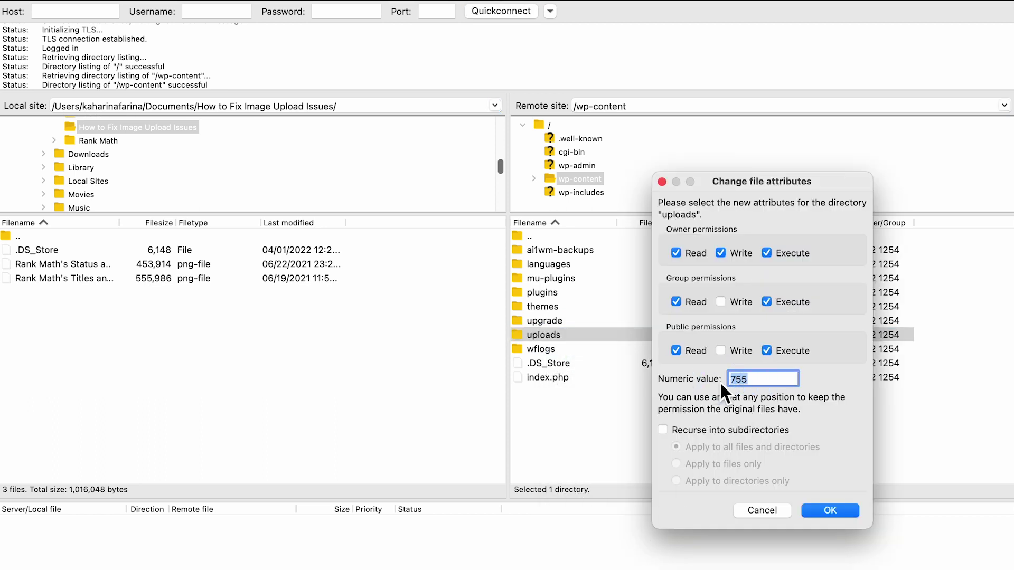
text(744)
click(663, 430)
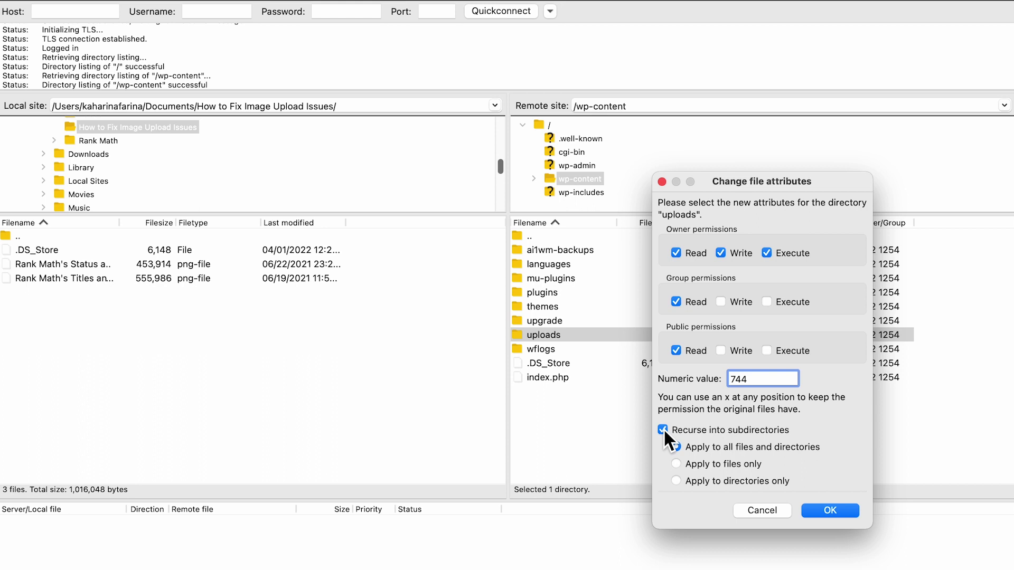
click(679, 481)
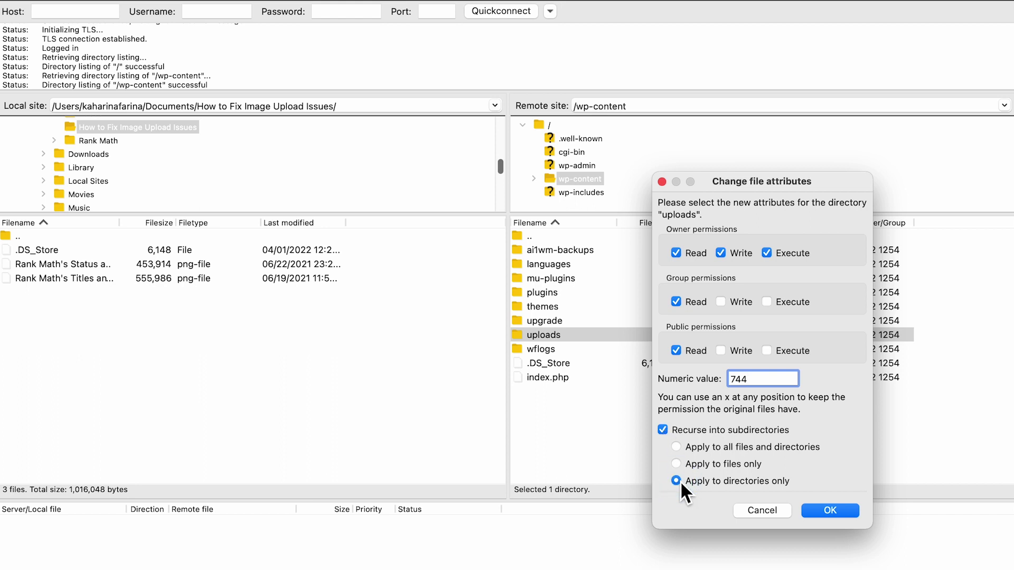
click(828, 514)
Step: Correct uploads and its subdirectories to 755, applied recursively to directories only
right_click(544, 333)
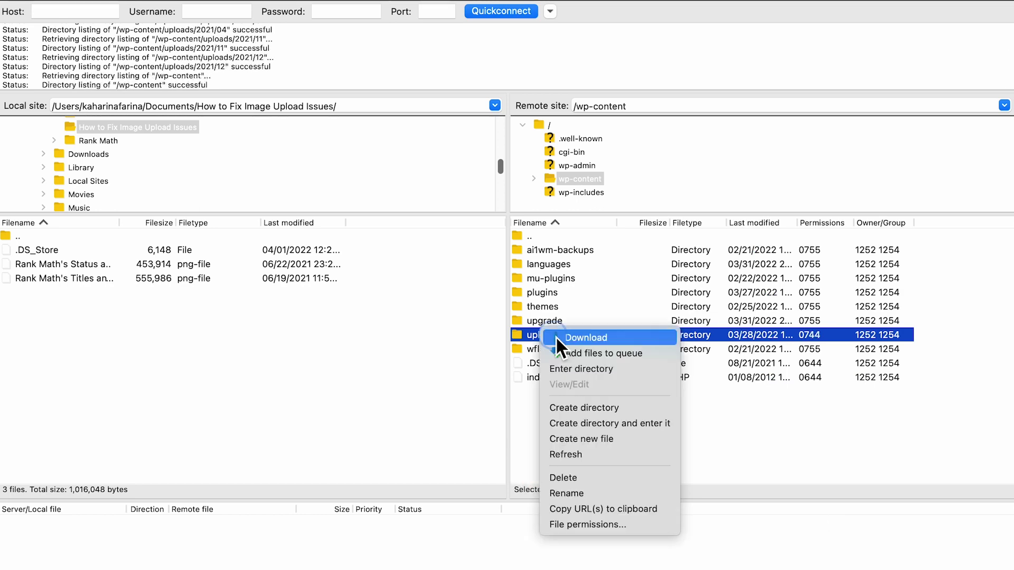
click(607, 525)
double_click(728, 379)
text(7)
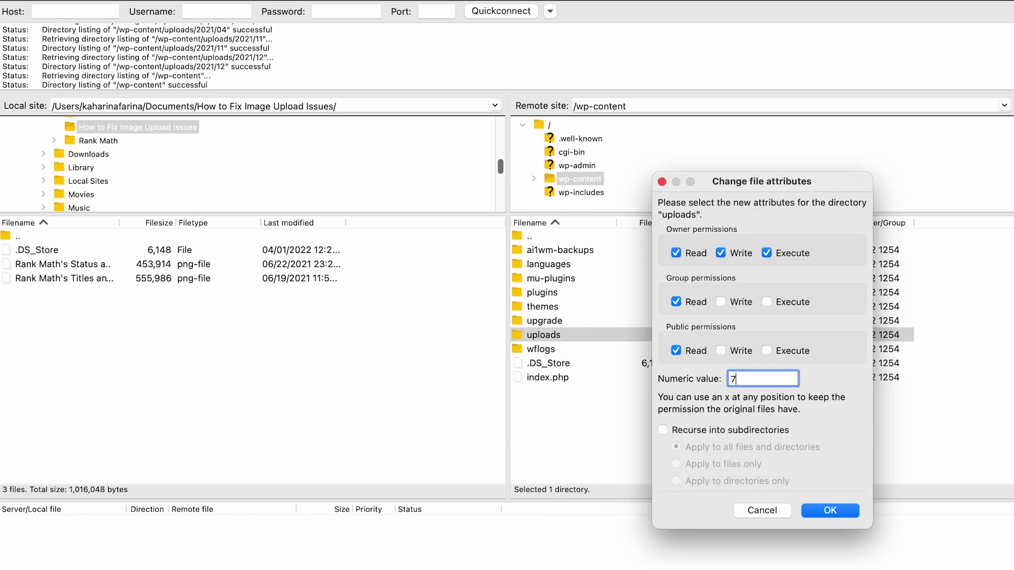
text(55)
click(666, 430)
click(678, 481)
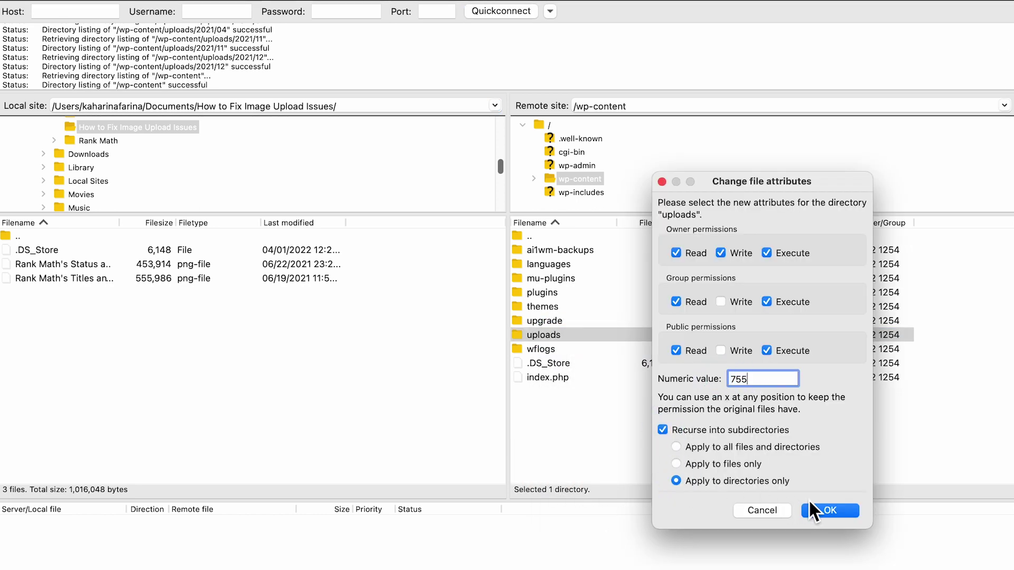
click(831, 512)
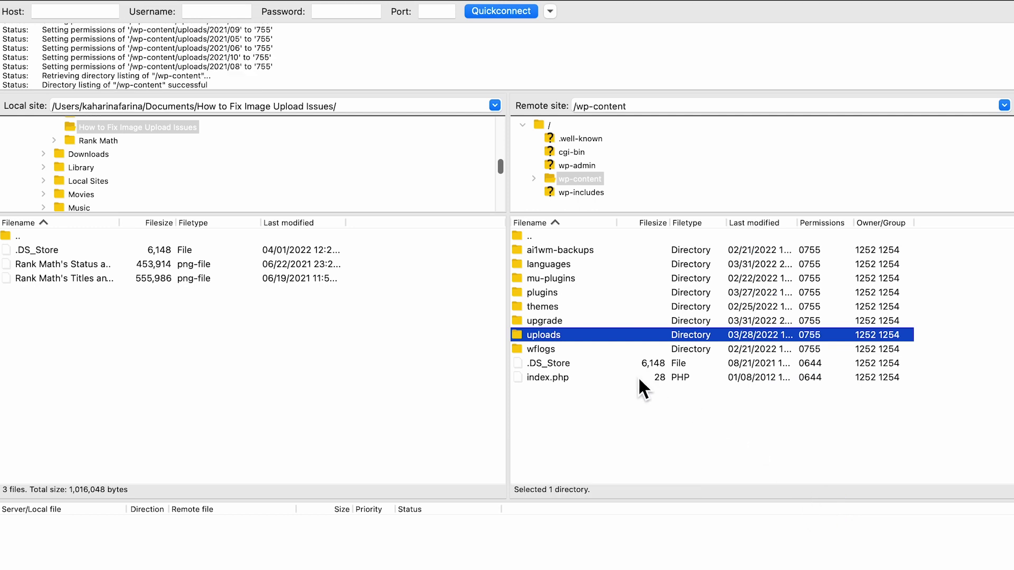
Step: Give every file inside uploads permission 644, recursing into subdirectories, files only
right_click(551, 337)
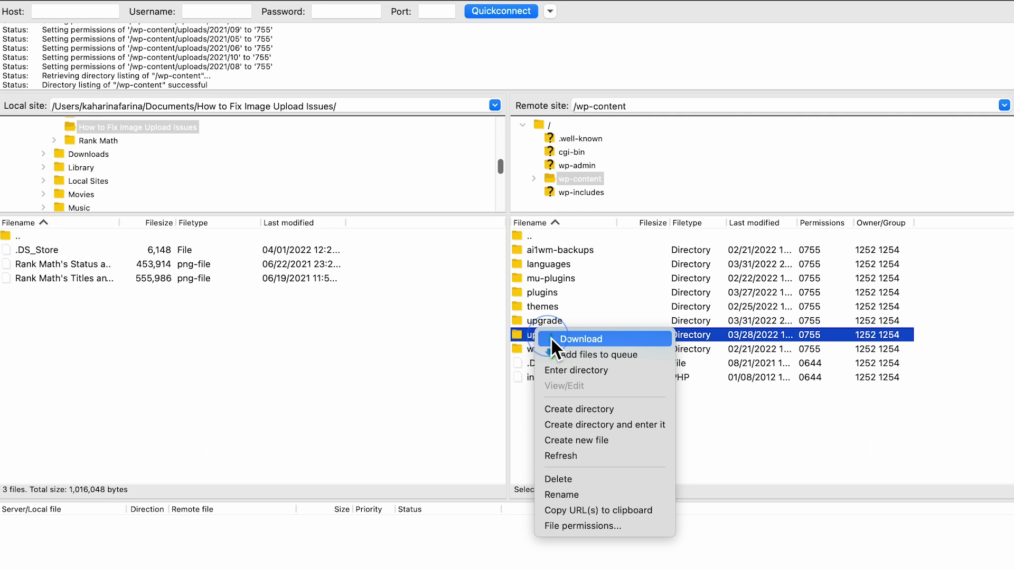
click(639, 526)
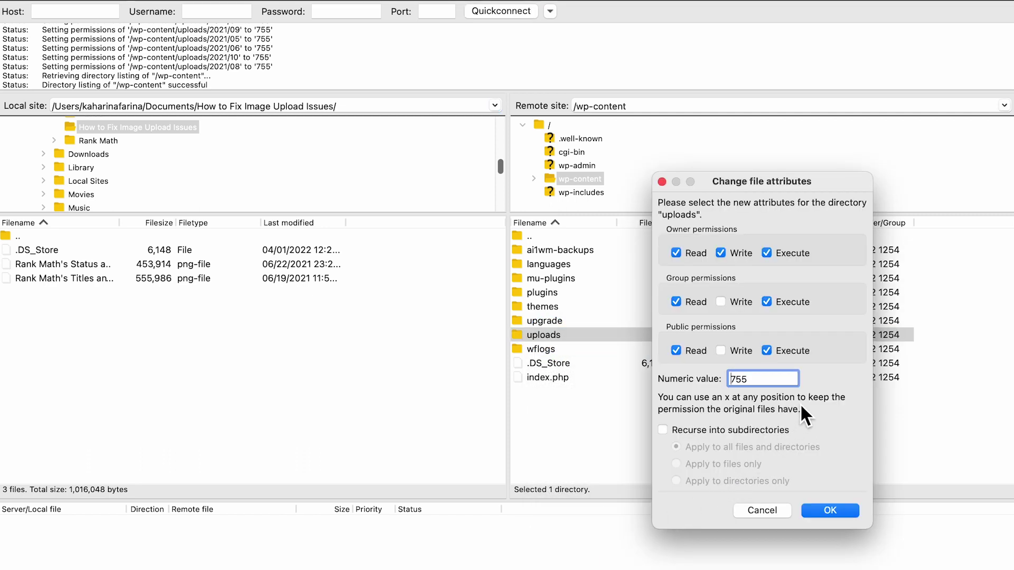
drag(781, 380, 705, 380)
text(644)
click(663, 430)
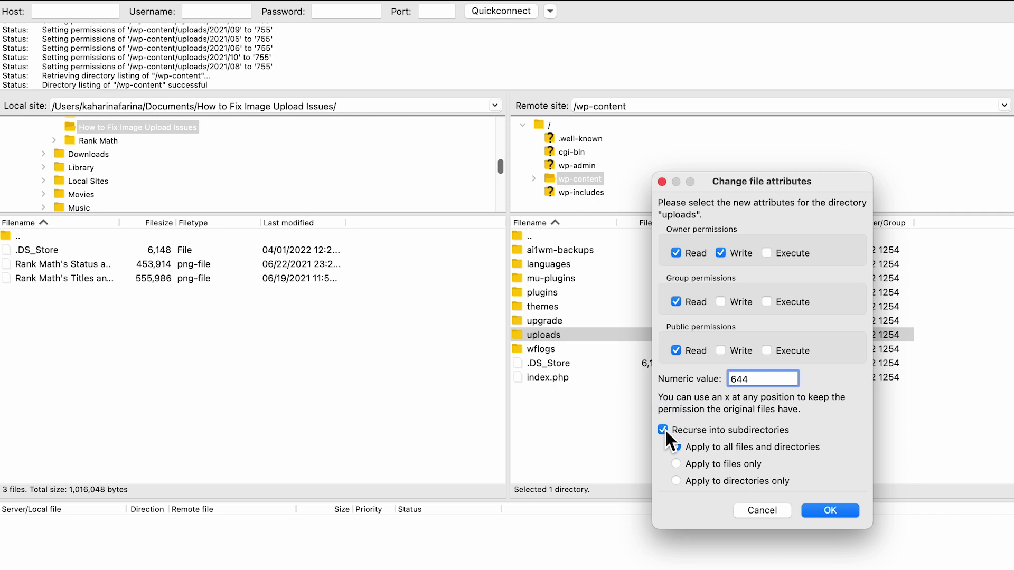
click(679, 464)
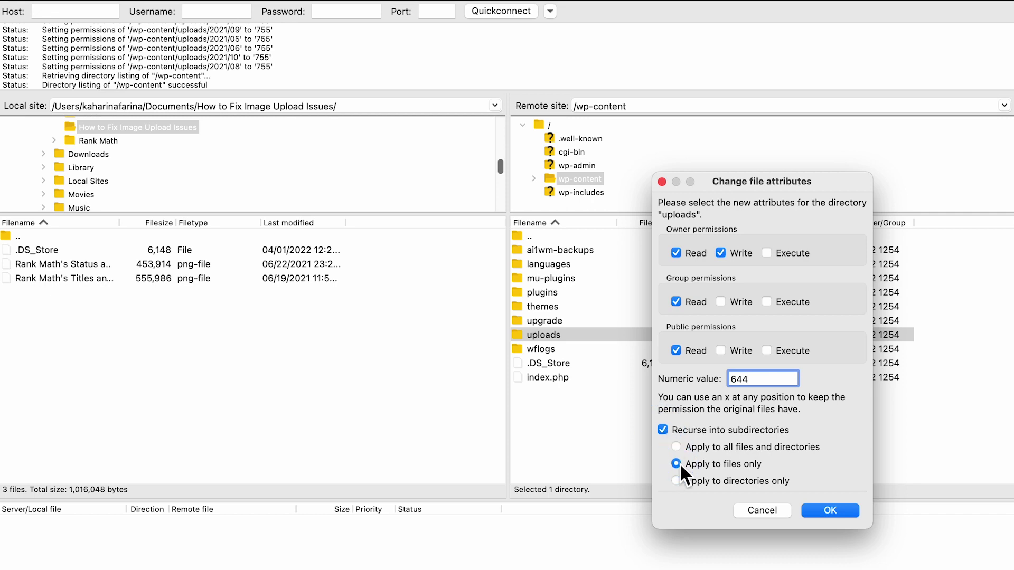
click(823, 511)
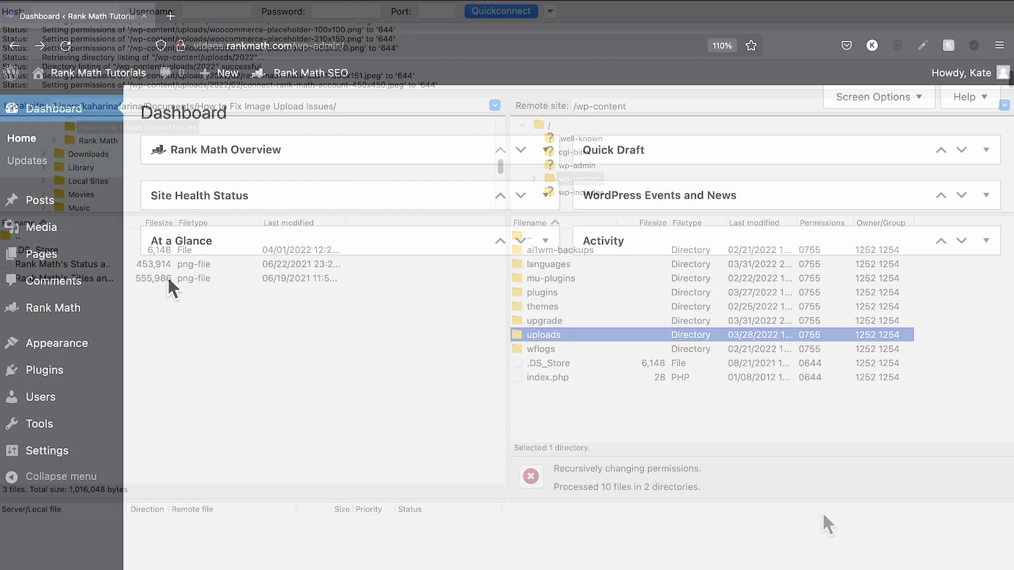
Step: From Media > Add New, start selecting the image files to upload
mouse_move(130, 236)
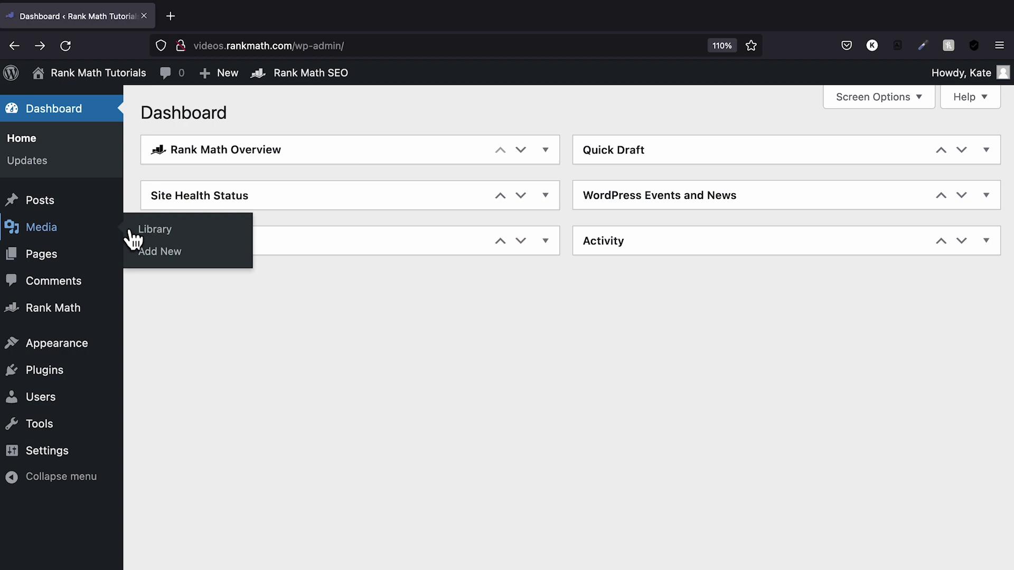
click(142, 254)
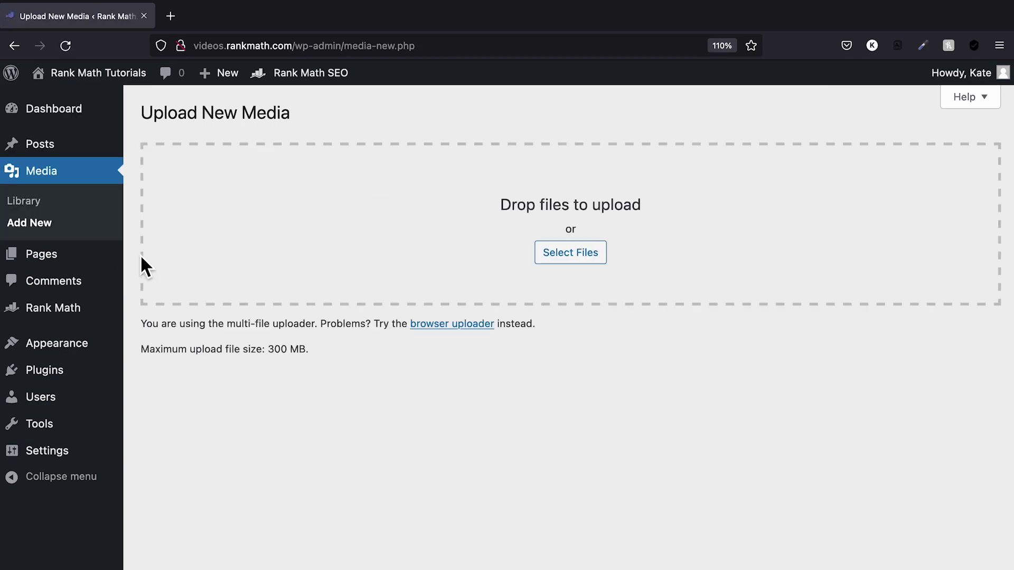
click(576, 257)
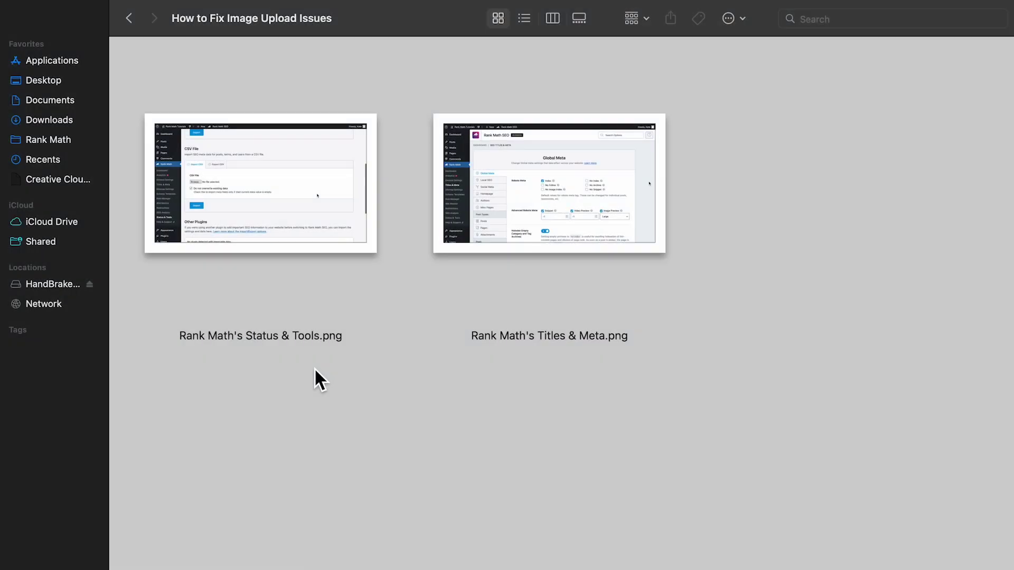
Step: Rename the Status & Tools PNG, replacing '&' with 'and'
right_click(310, 340)
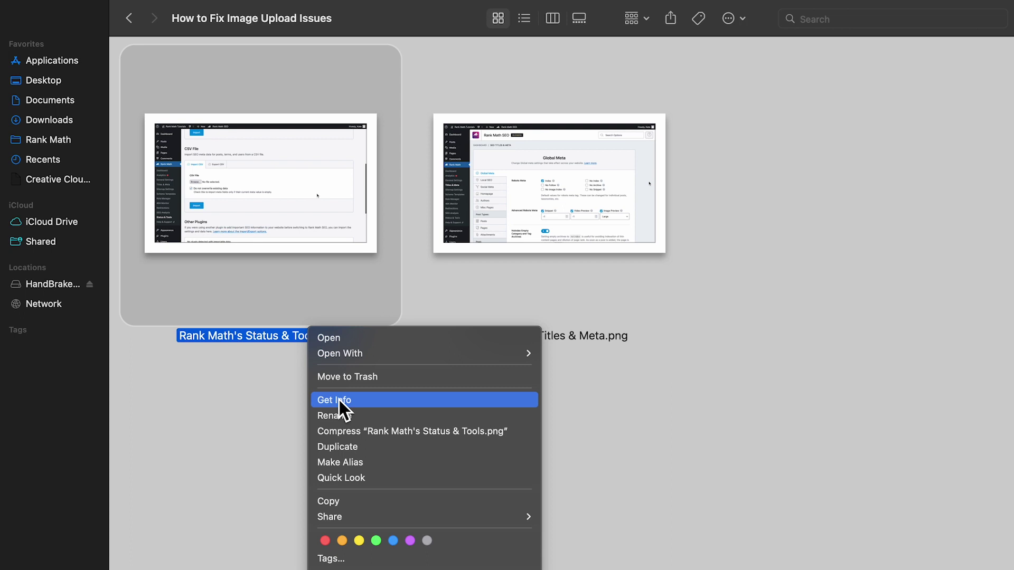
click(341, 417)
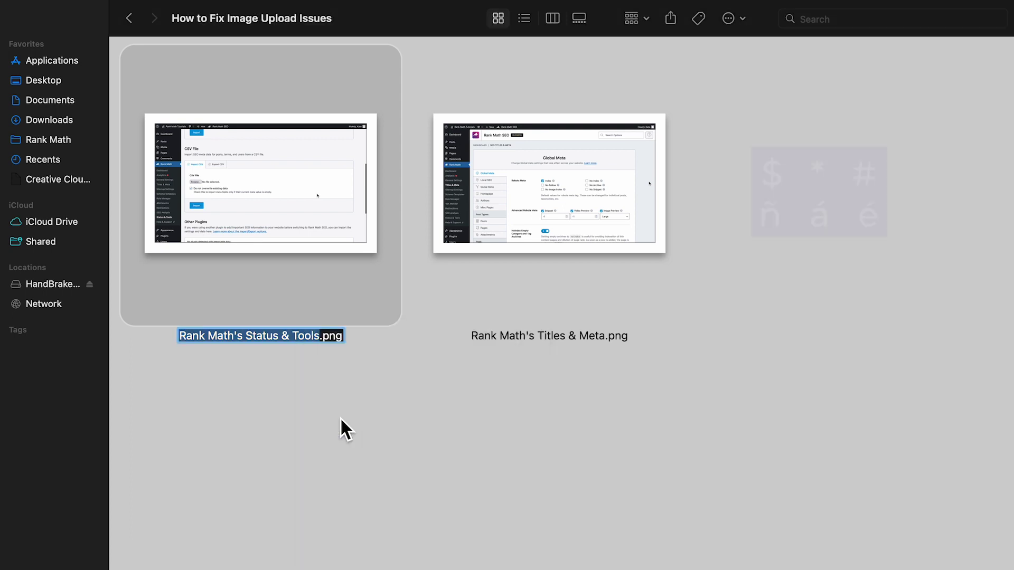
click(288, 339)
key(BackSpace)
text(and)
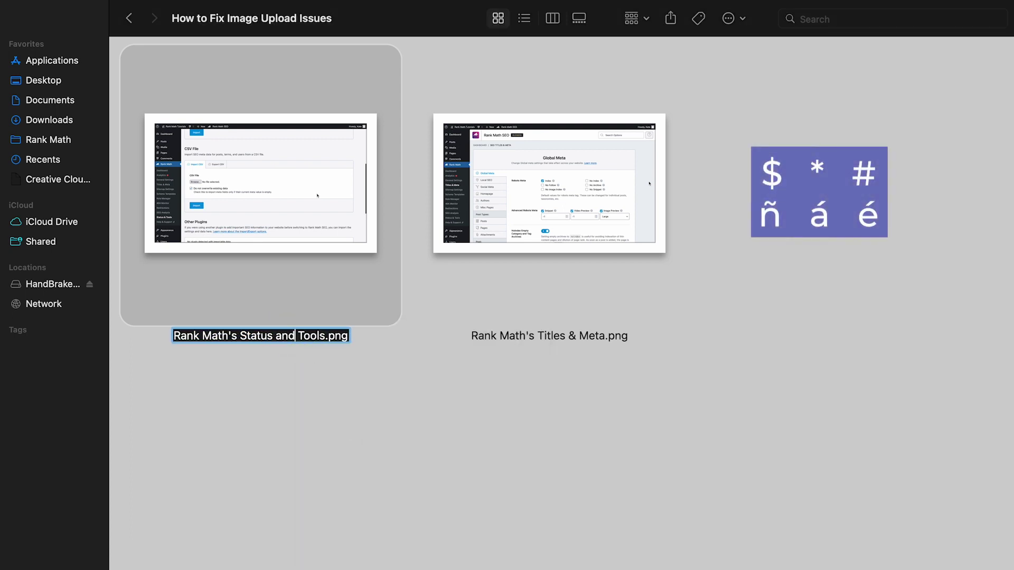
click(344, 362)
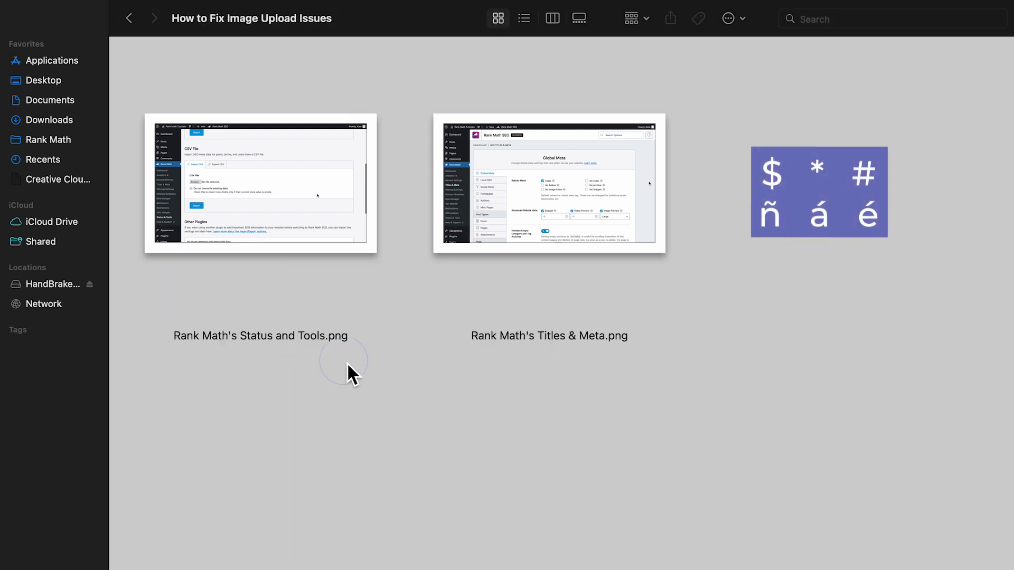
Step: Begin renaming the Titles & Meta PNG by deleting its '&'
right_click(522, 335)
click(547, 416)
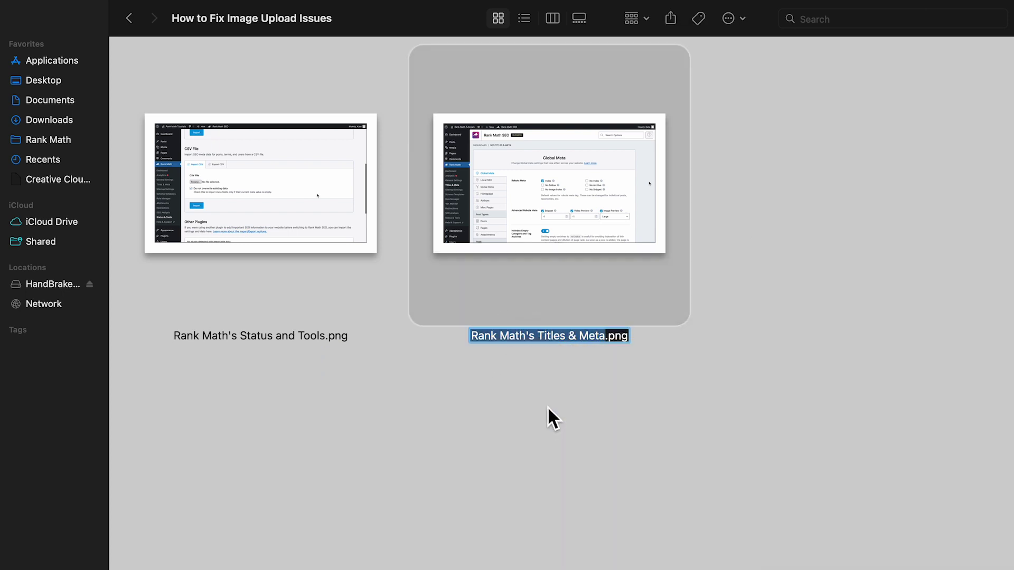
click(578, 336)
key(BackSpace)
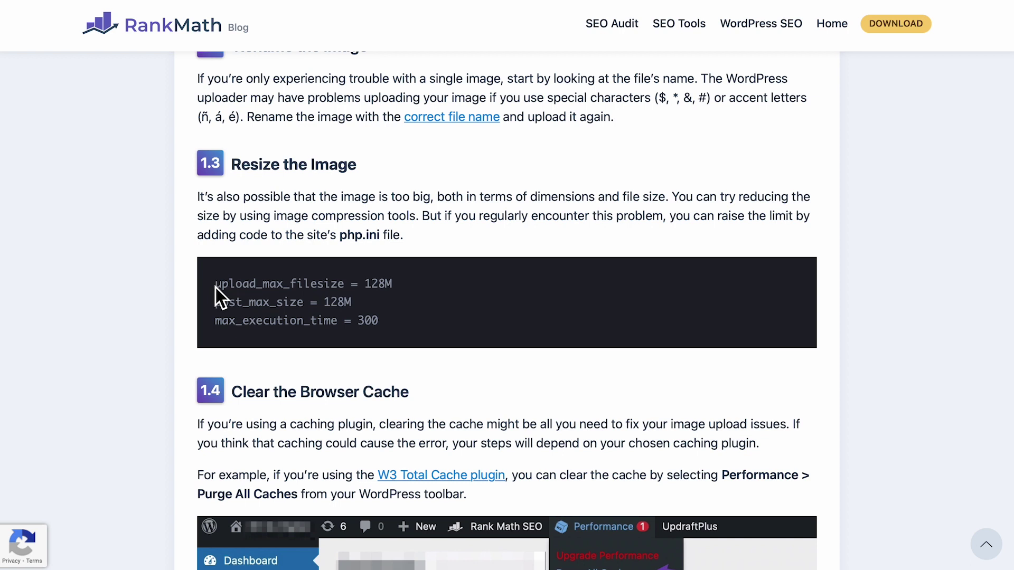
Step: Copy the three php.ini limit lines (128M, 300) and start saving them in Brackets
drag(217, 288, 389, 330)
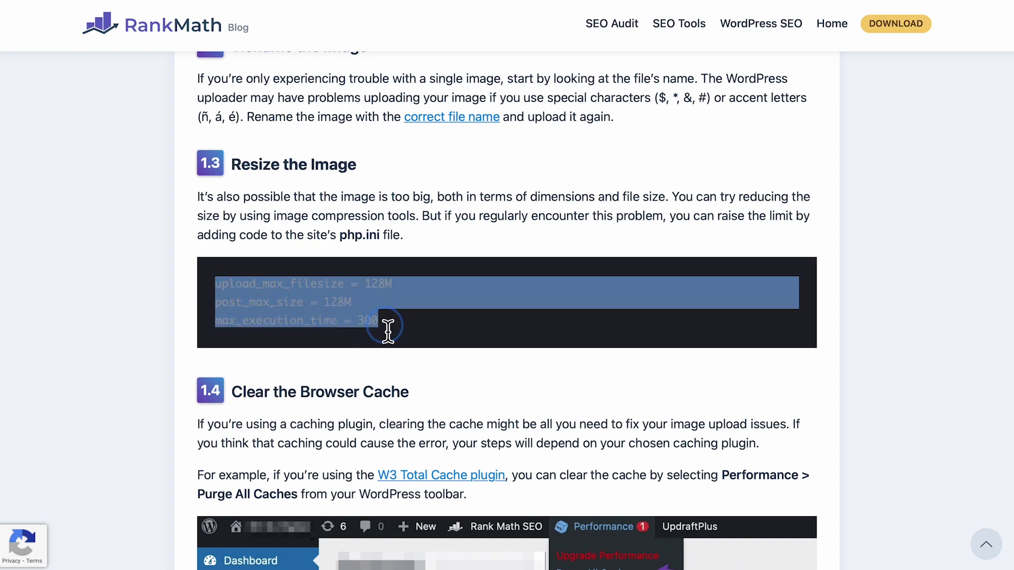
right_click(357, 309)
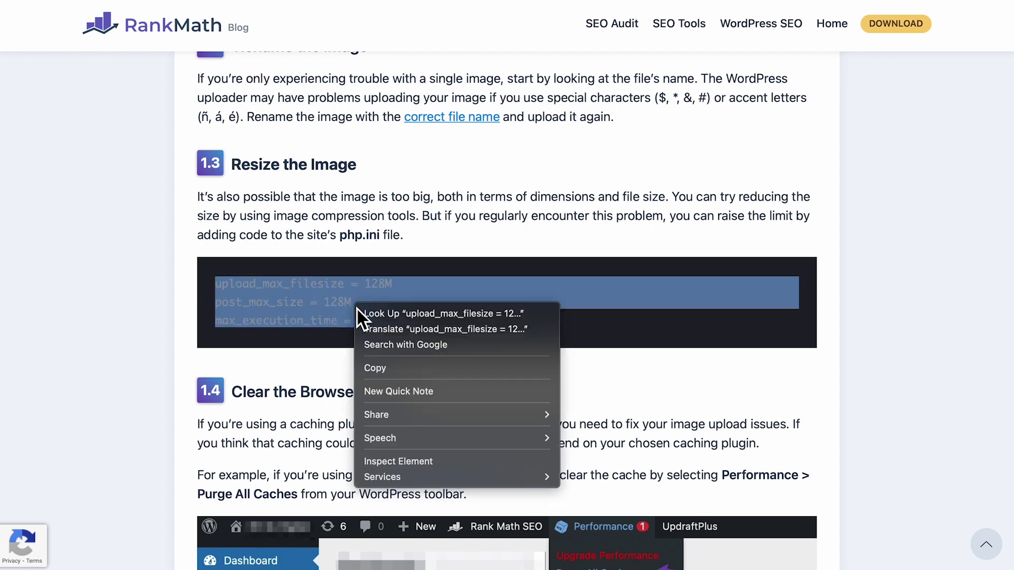
click(386, 370)
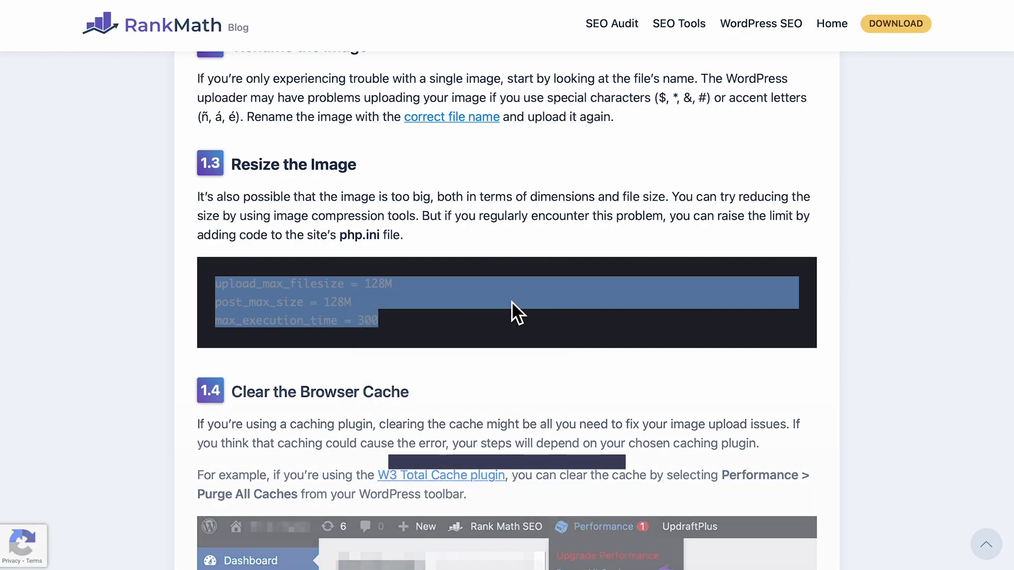
scroll(907, 214, up, 20)
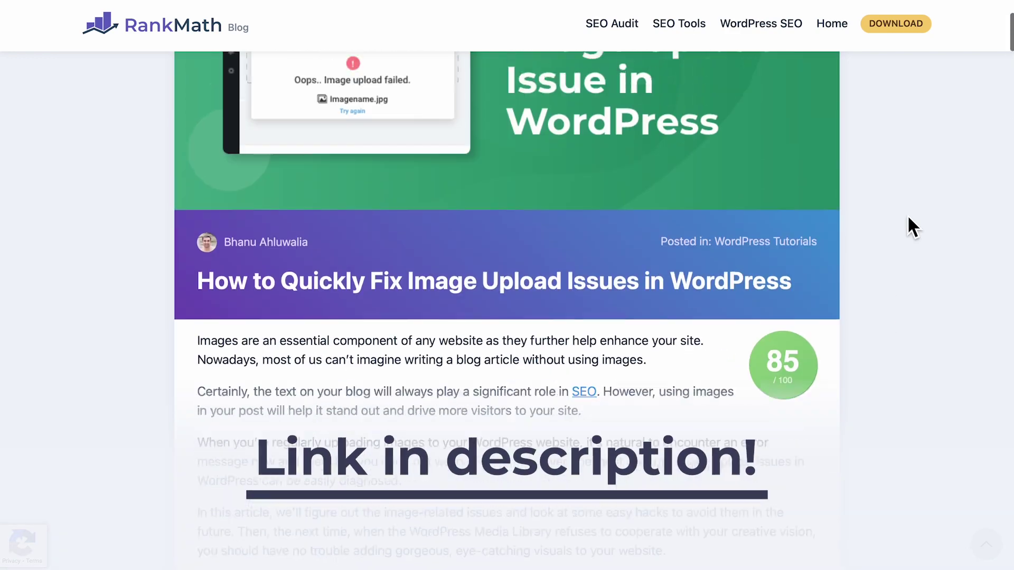
scroll(907, 215, up, 2)
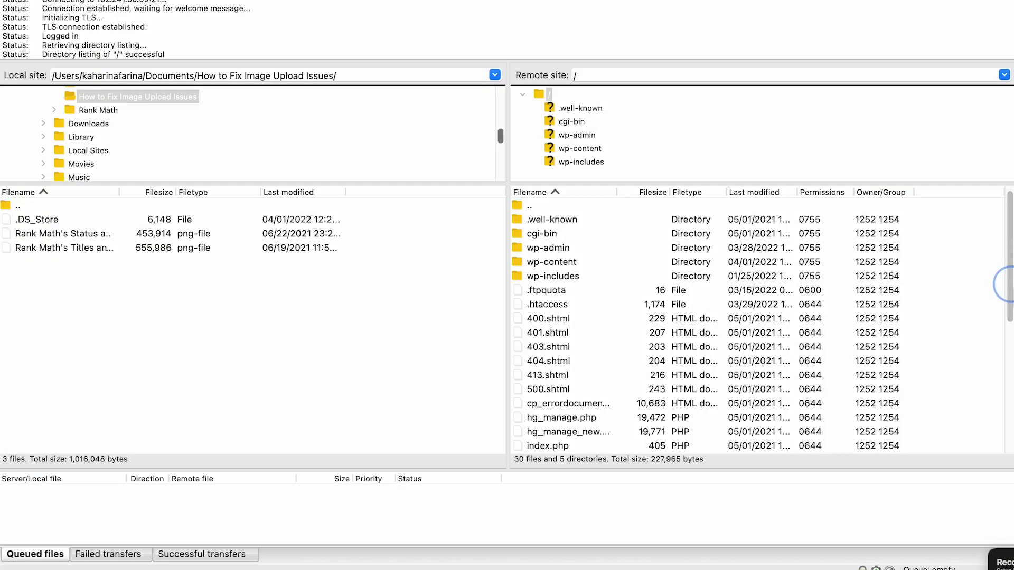
drag(1008, 282, 1007, 391)
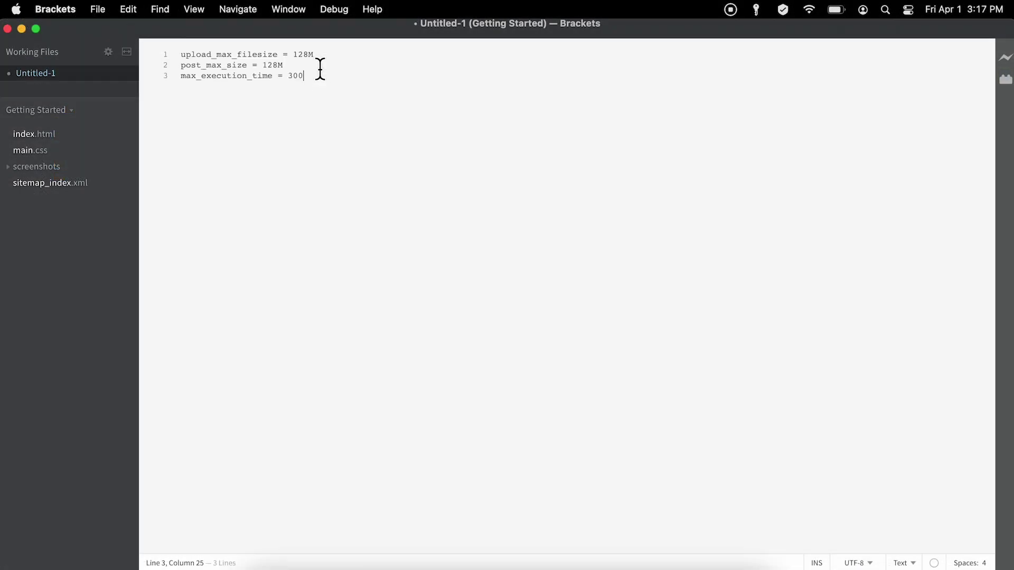
click(104, 10)
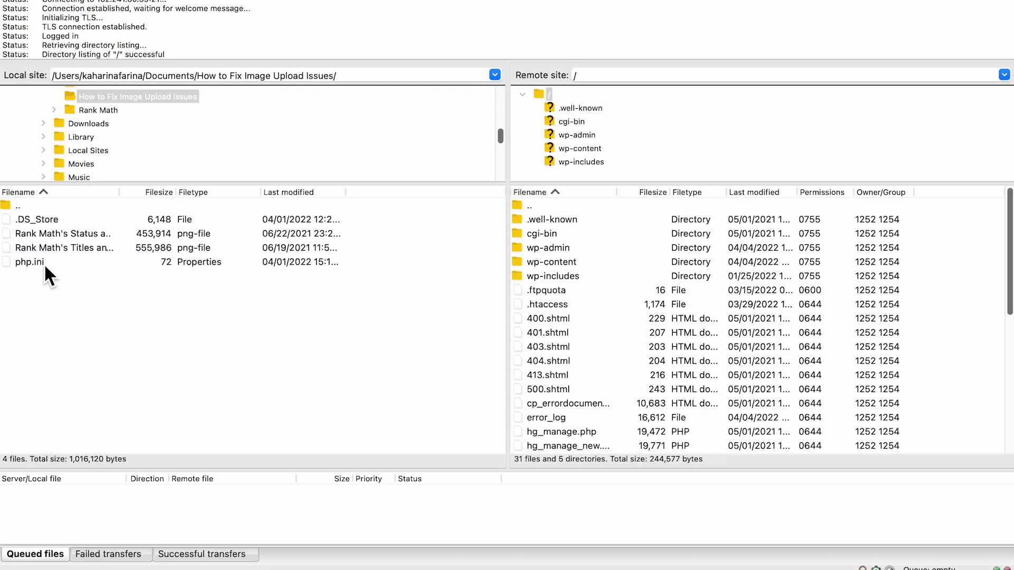
Step: Upload the local php.ini file to the server's website root
click(44, 265)
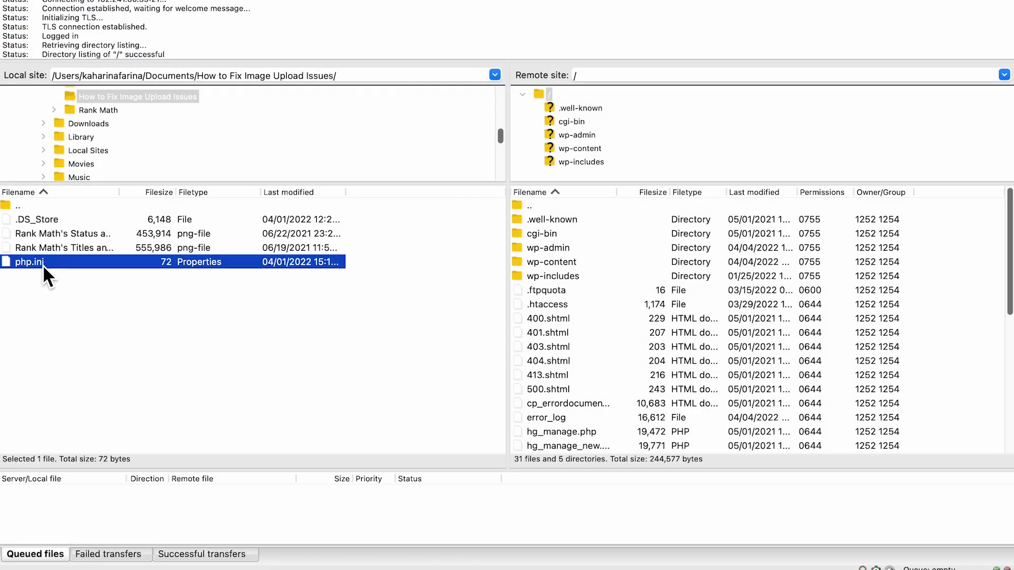
right_click(42, 265)
click(93, 266)
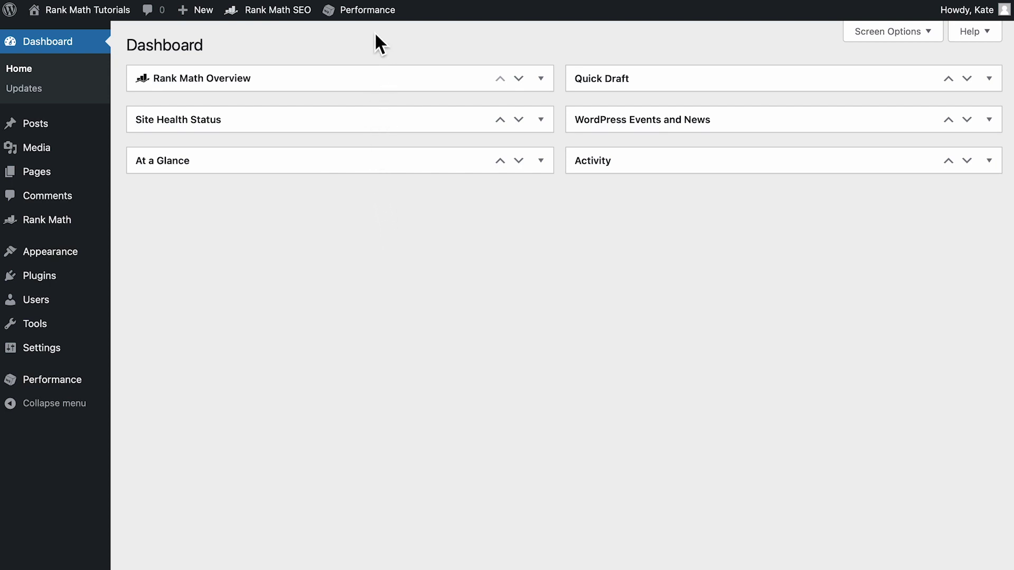
Step: Purge All Caches from the Performance menu in the admin bar
mouse_move(378, 19)
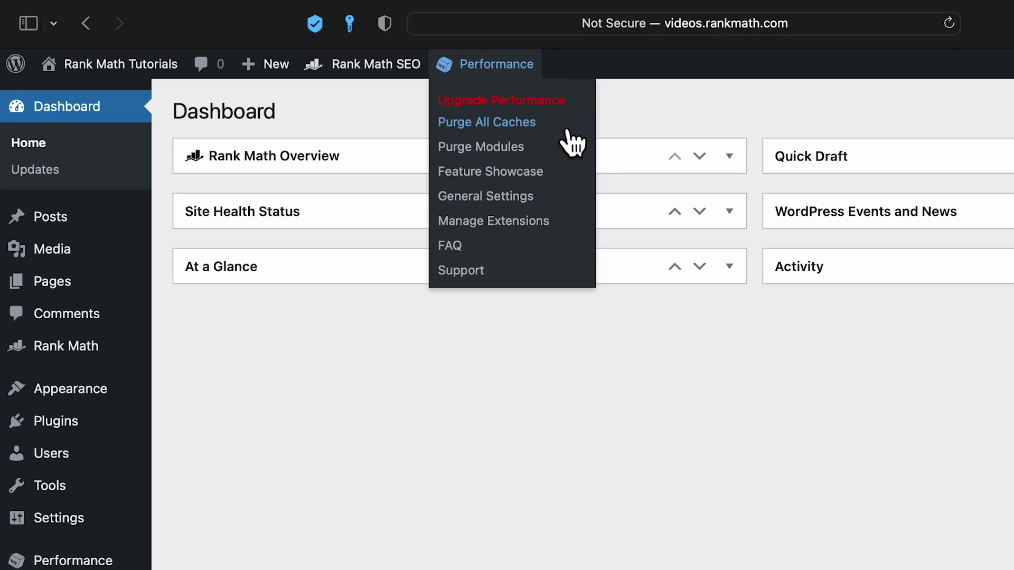
click(569, 132)
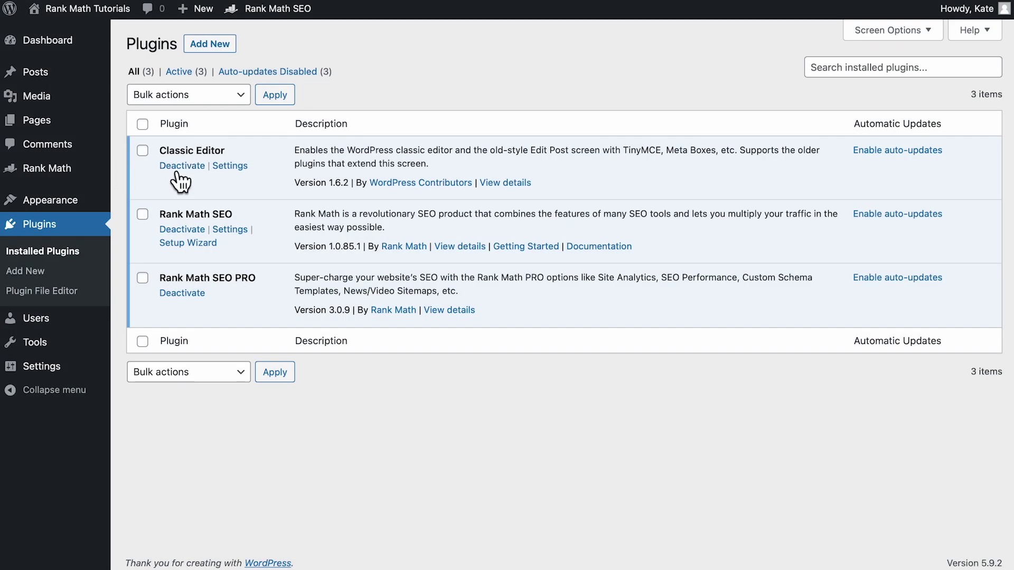
Step: Deactivate Classic Editor and go to the Upload New Media page
click(170, 166)
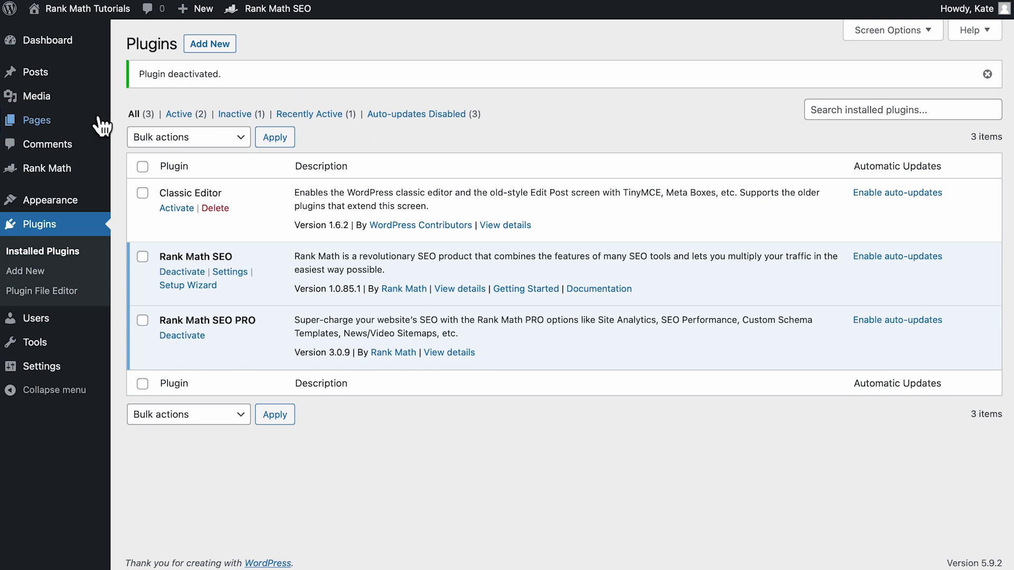
mouse_move(91, 101)
click(133, 128)
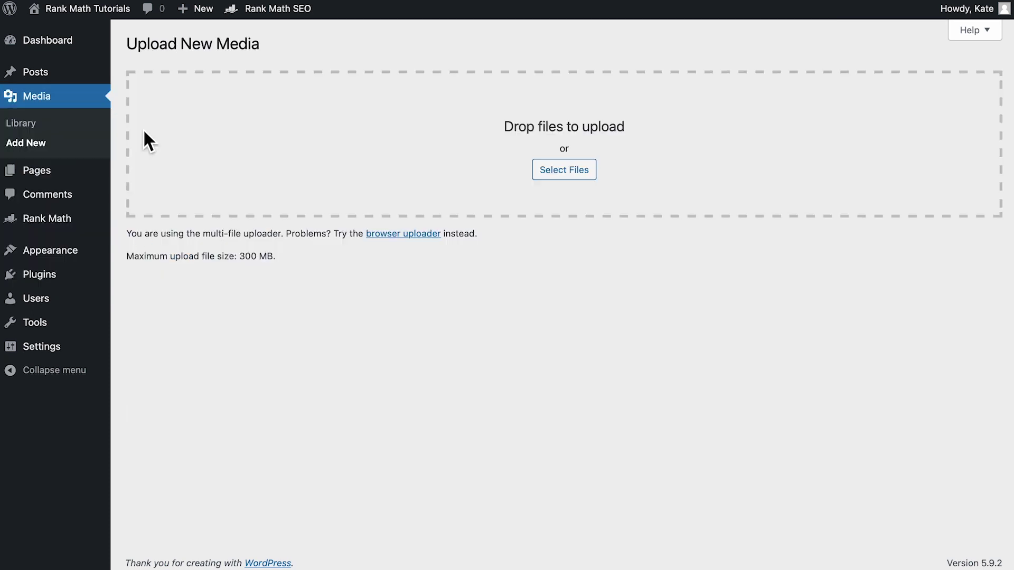
Step: Select the Status and Tools and Titles and Meta screenshots and upload them
click(555, 174)
click(476, 195)
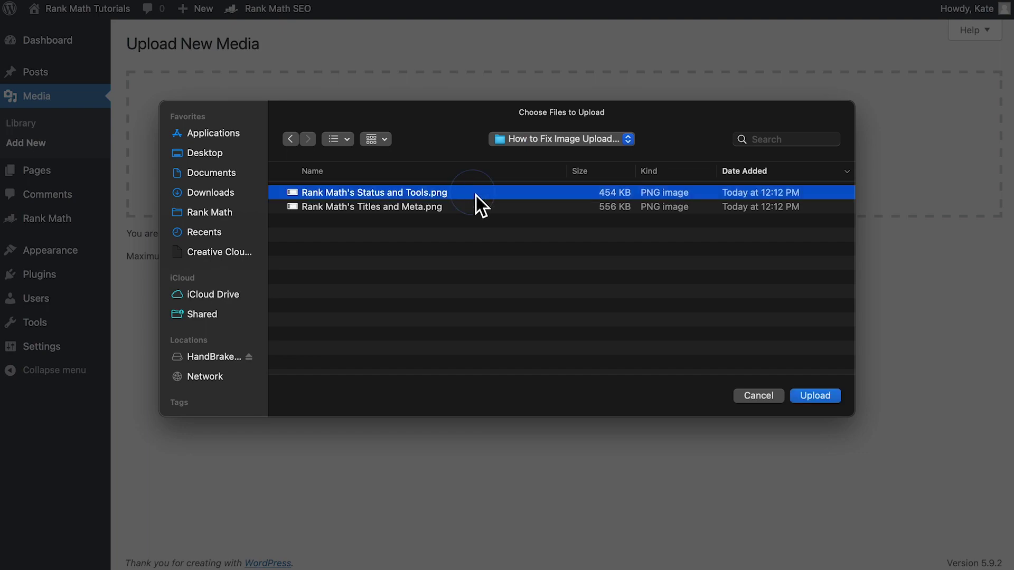
shift+click(476, 210)
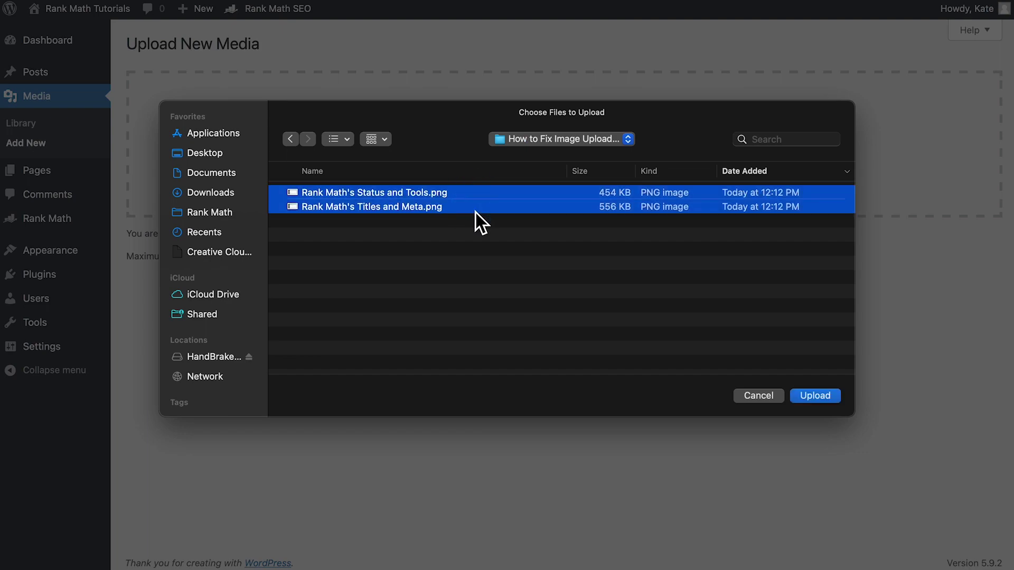
click(813, 396)
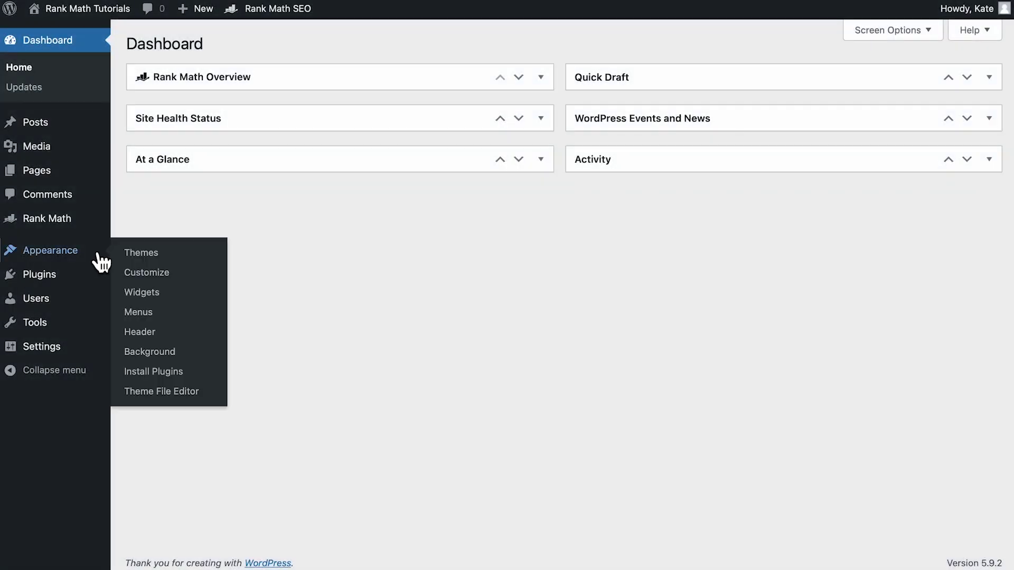
Step: Activate Twenty Twenty from the Themes list, then return to Media > Add New
click(135, 256)
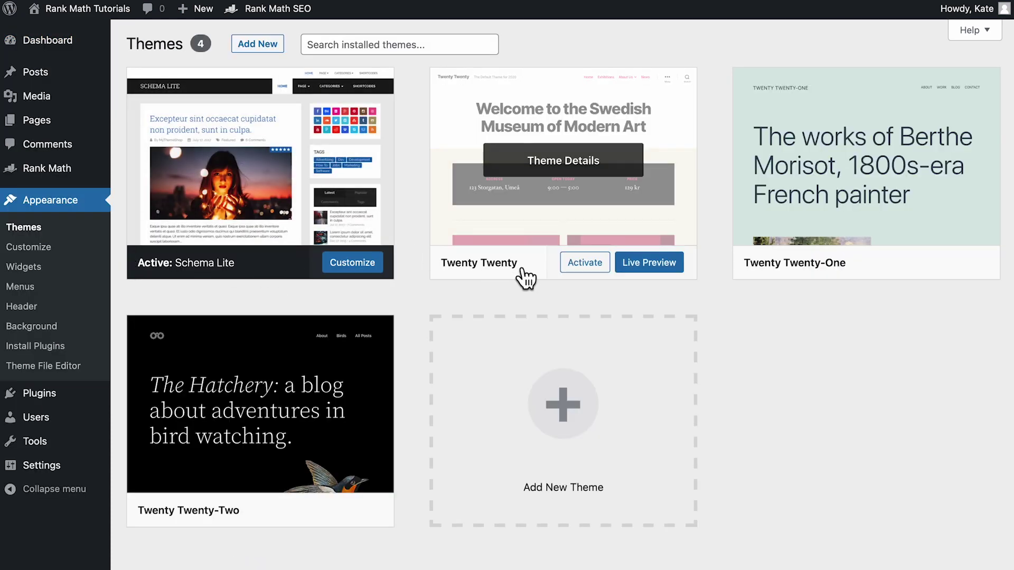
click(586, 267)
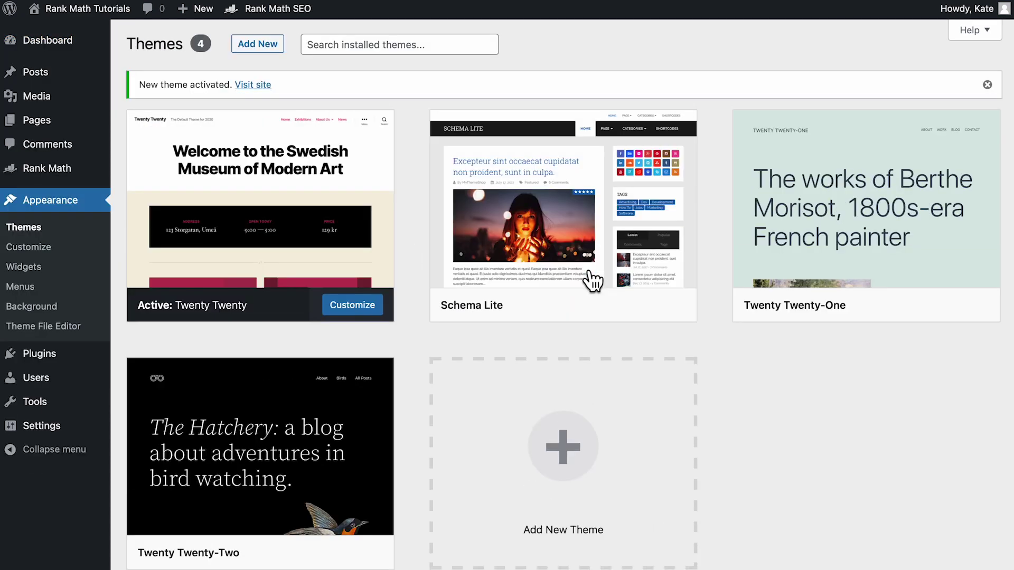
mouse_move(86, 104)
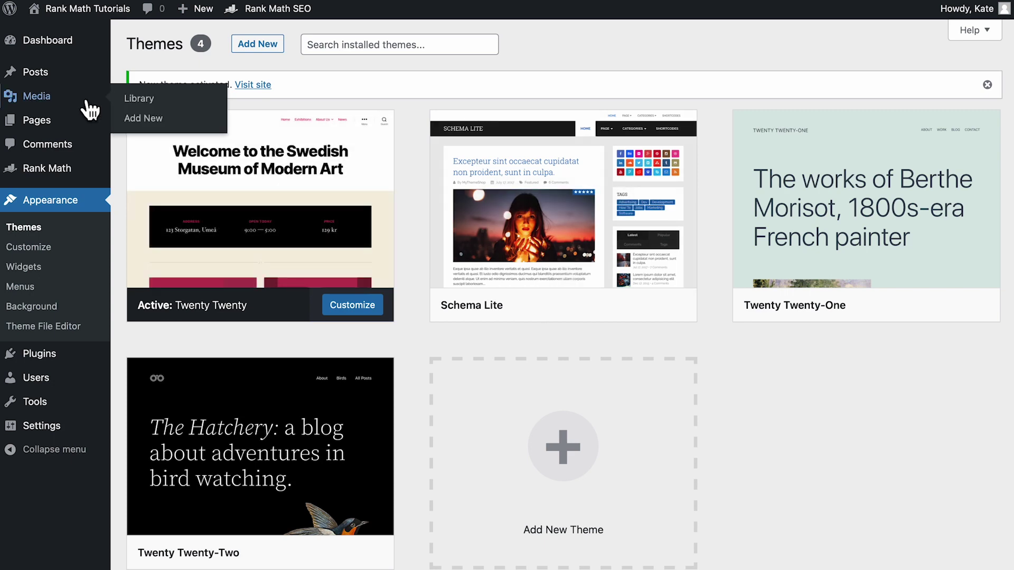
click(129, 126)
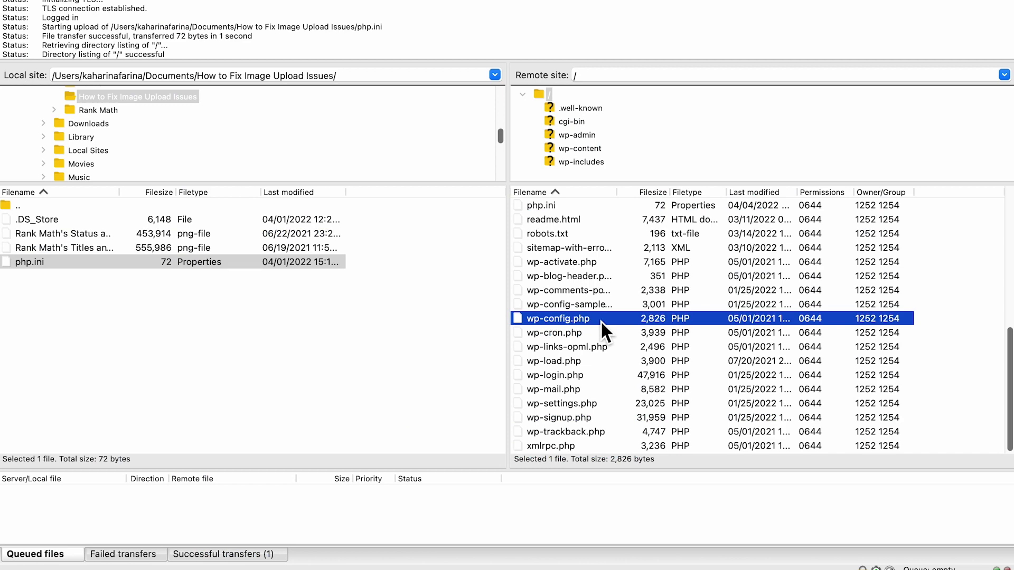
Step: Bring up the actions for wp-config.php in FileZilla's server file list
right_click(601, 321)
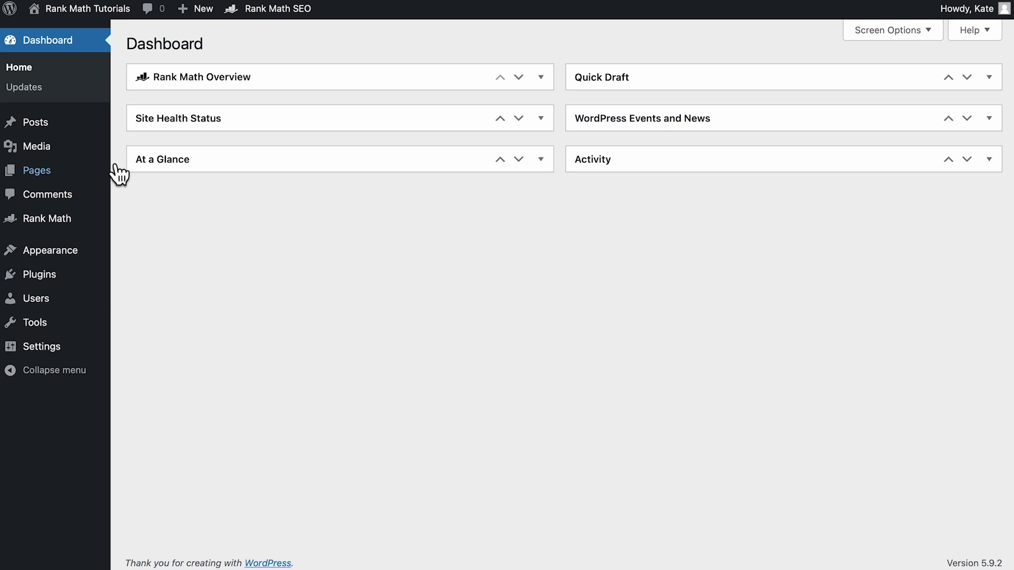
Step: Upload 049.2 SW GSC Property.png through the browser's built-in uploader on Media > Add New
mouse_move(100, 155)
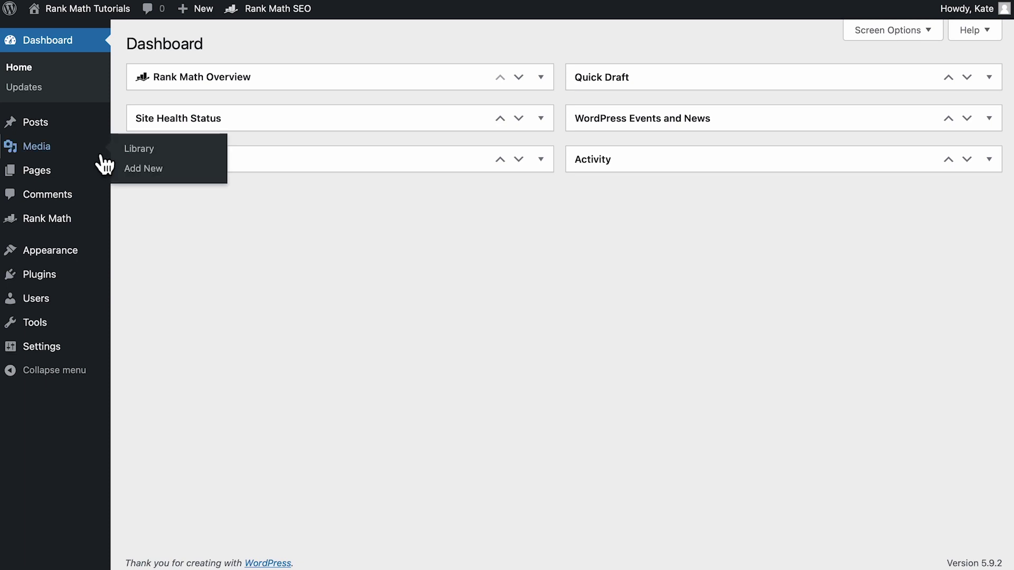
click(136, 169)
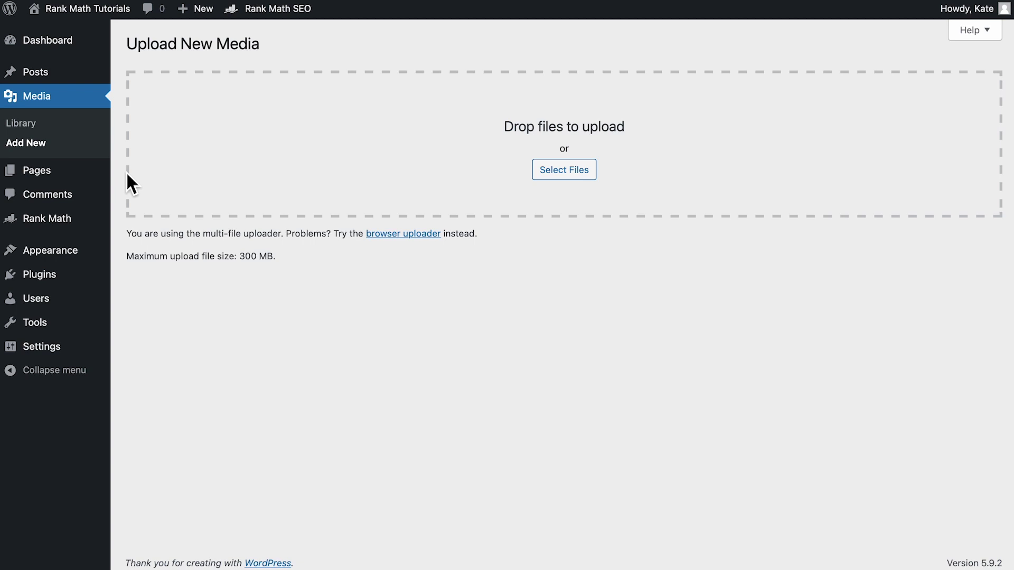
click(417, 253)
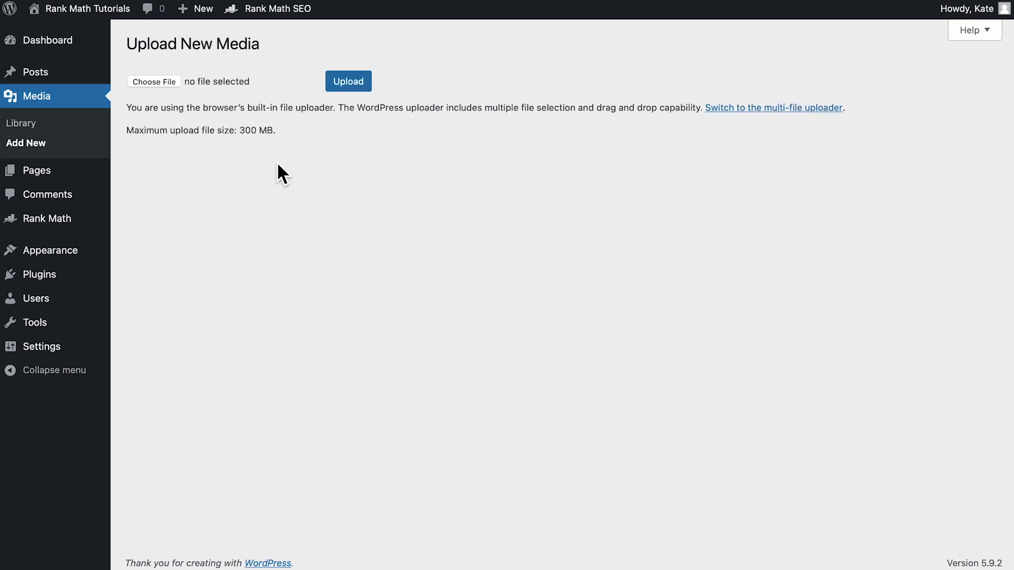
click(163, 80)
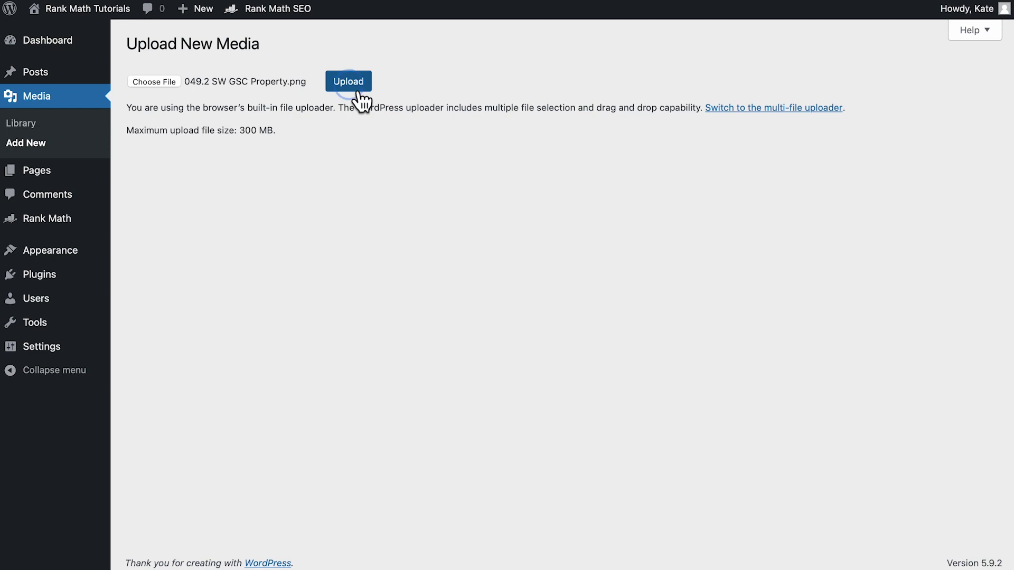
click(353, 85)
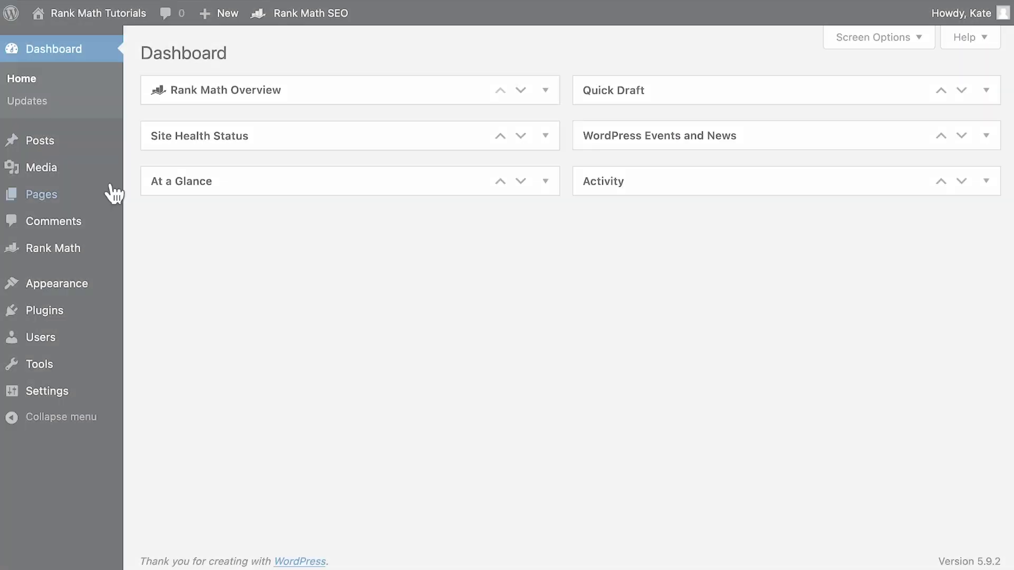
Step: Retry uploading the two Rank Math screenshots from Upload New Media, which stall at 0%
mouse_move(113, 168)
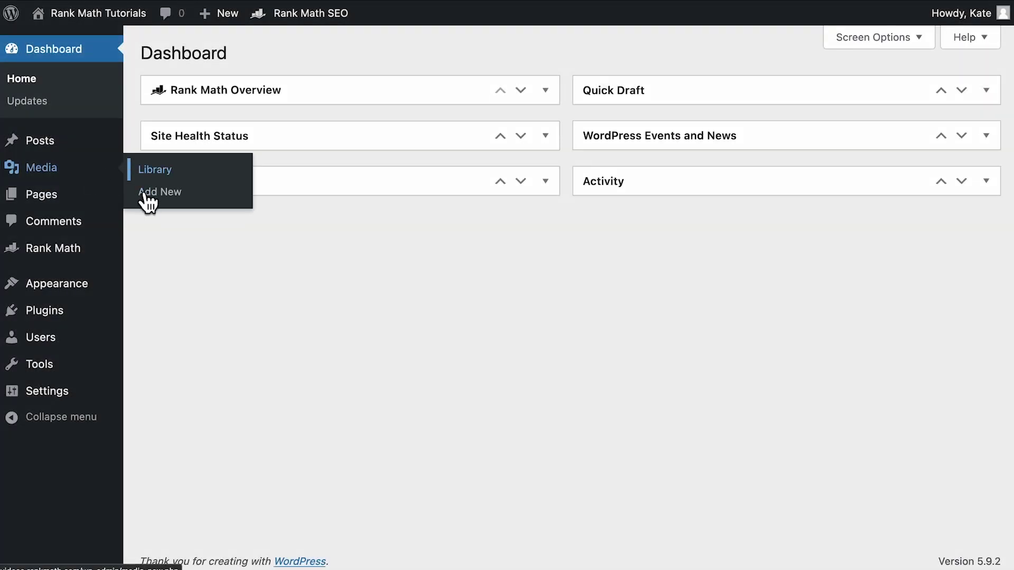
click(143, 193)
click(574, 200)
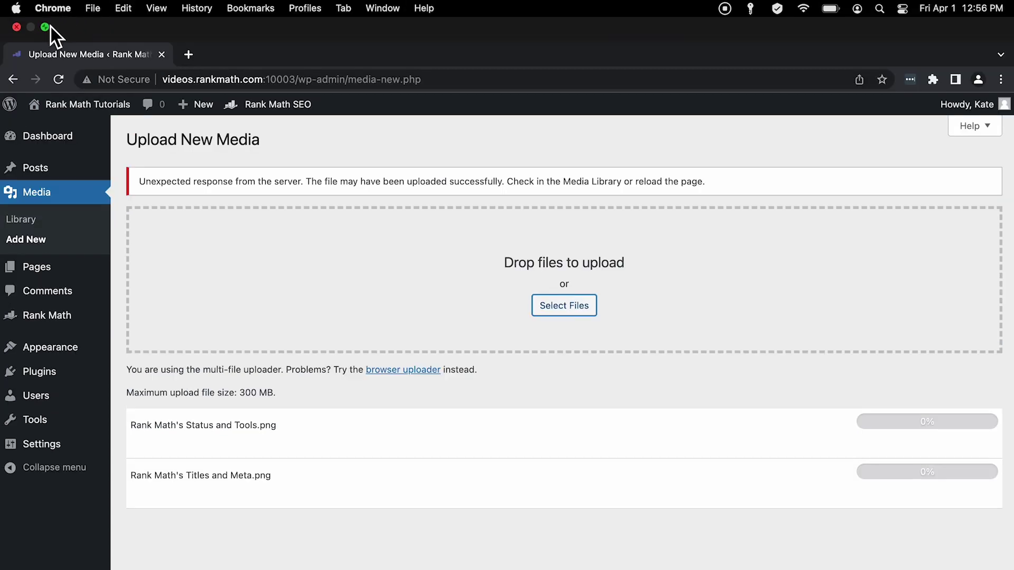
Step: Leave Chrome's full screen and launch Firefox from Launchpad instead
click(47, 28)
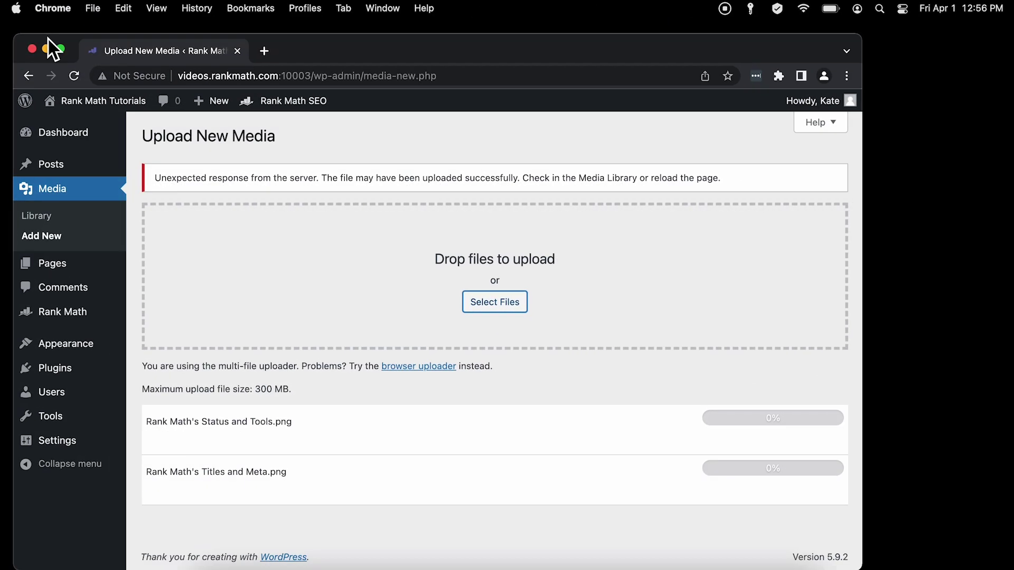
click(270, 561)
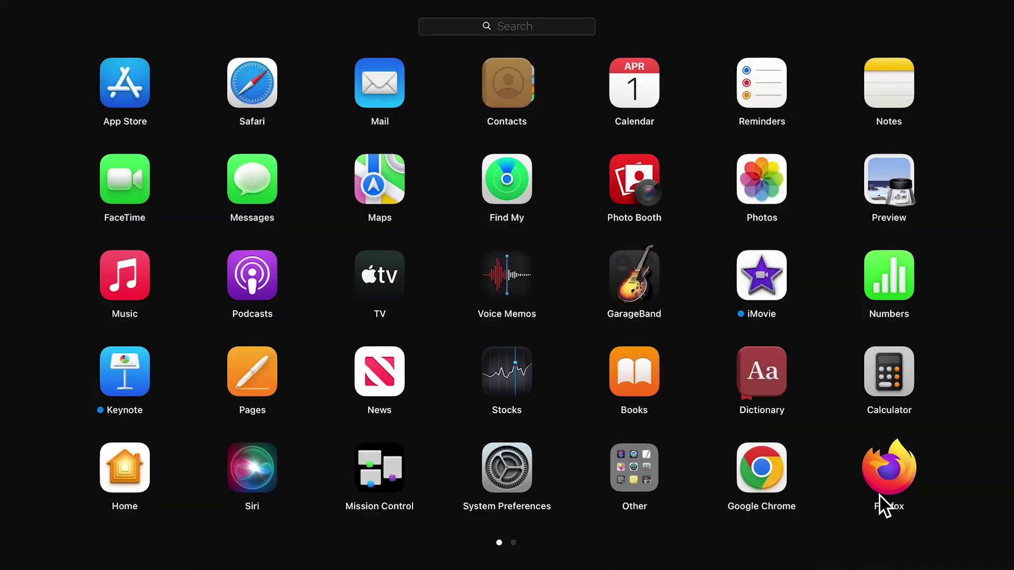
click(882, 499)
Step: Upload both Rank Math PNG screenshots successfully from Media > Add New in Firefox
mouse_move(95, 242)
click(153, 254)
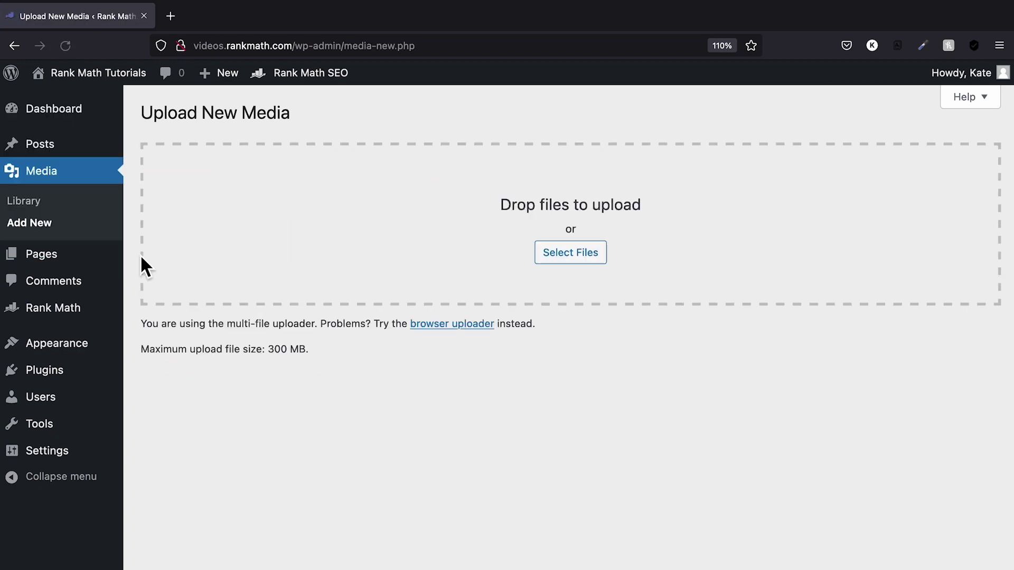
click(570, 257)
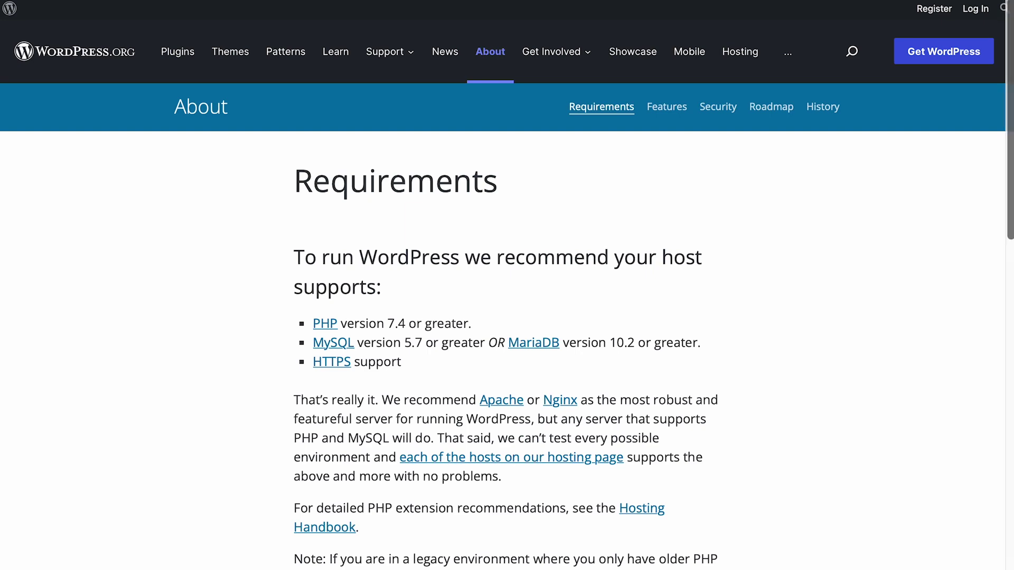
Step: Scroll the Requirements page to its recommendations: PHP 7.4+, MySQL 5.7+ or MariaDB 10.2+, HTTPS
scroll(508, 327, down, 5)
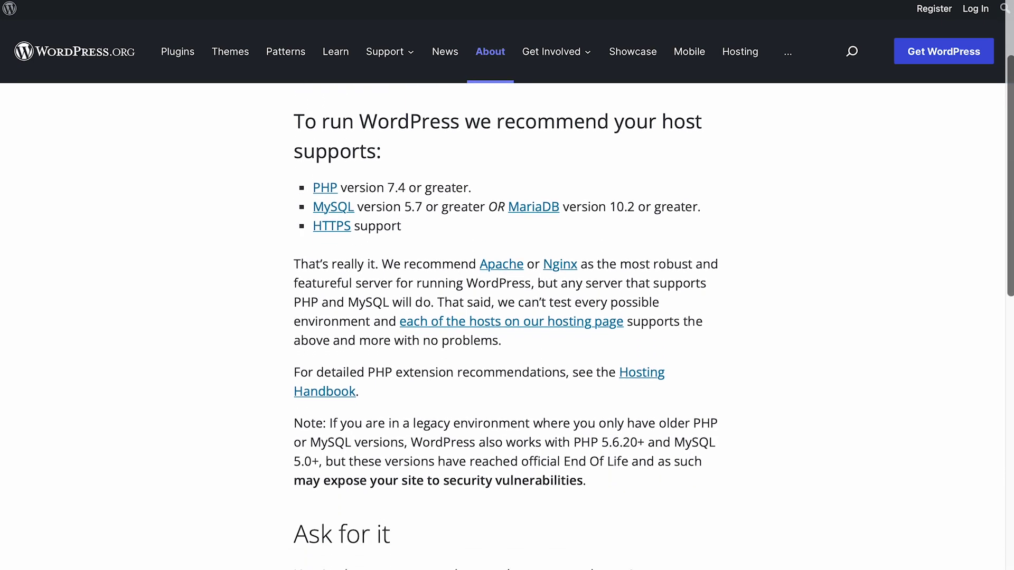
scroll(508, 327, down, 9)
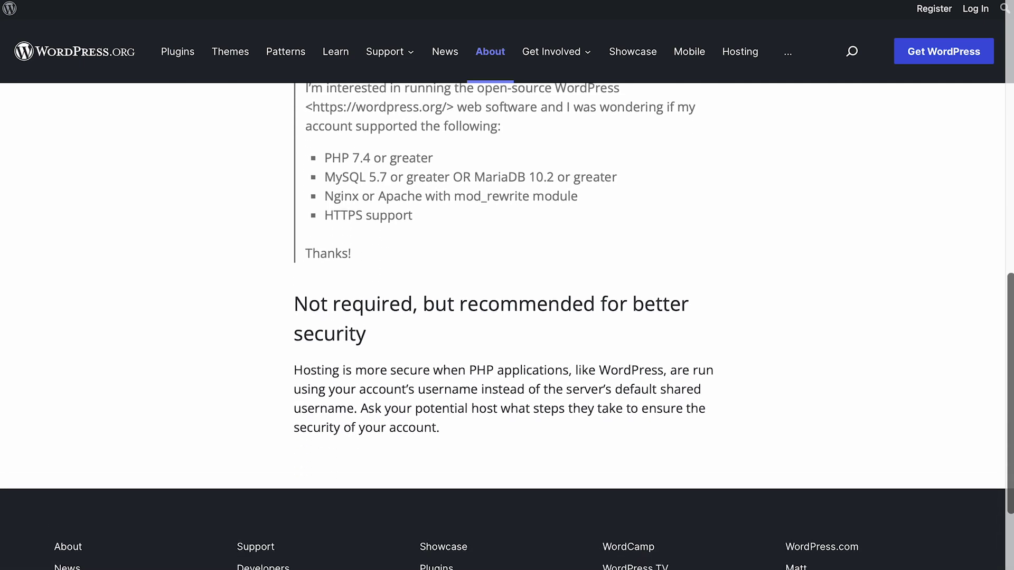
scroll(508, 327, down, 2)
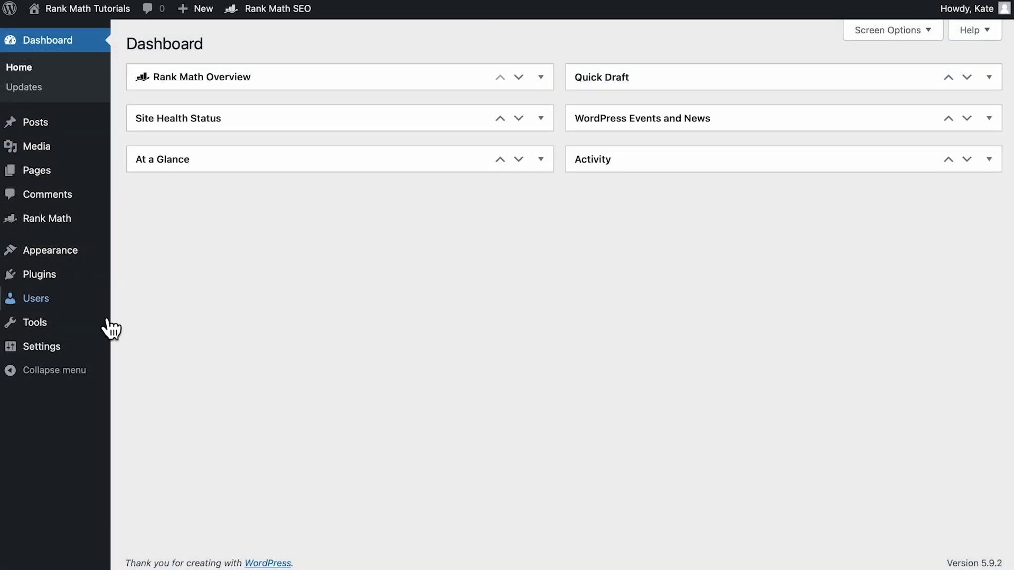
Step: Expand Server on the Site Health Info tab, showing PHP 7.4.1, 256M memory, 300M upload limit
mouse_move(101, 329)
click(135, 384)
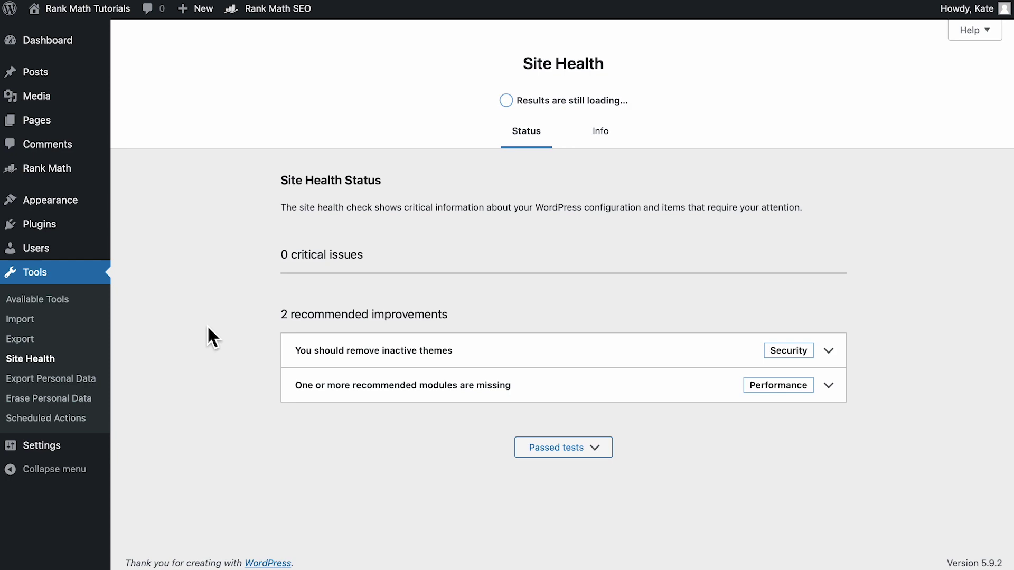
click(602, 134)
scroll(602, 134, down, 2)
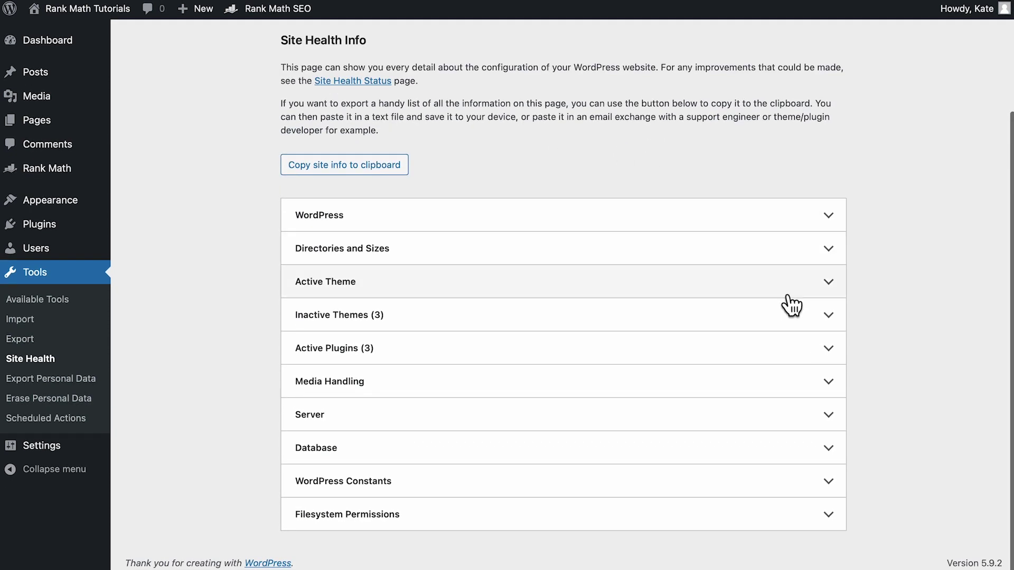
click(837, 423)
scroll(839, 425, down, 7)
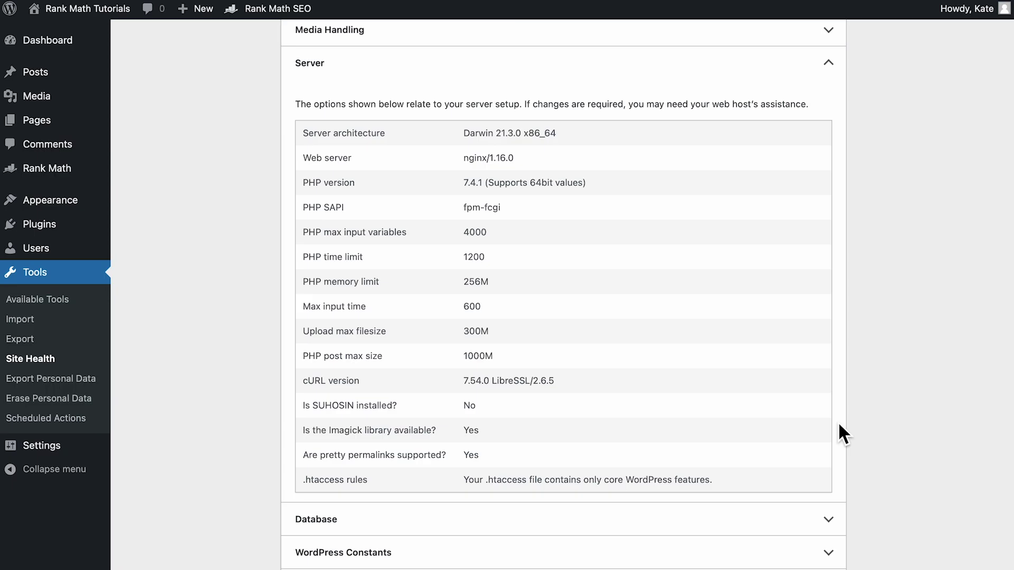